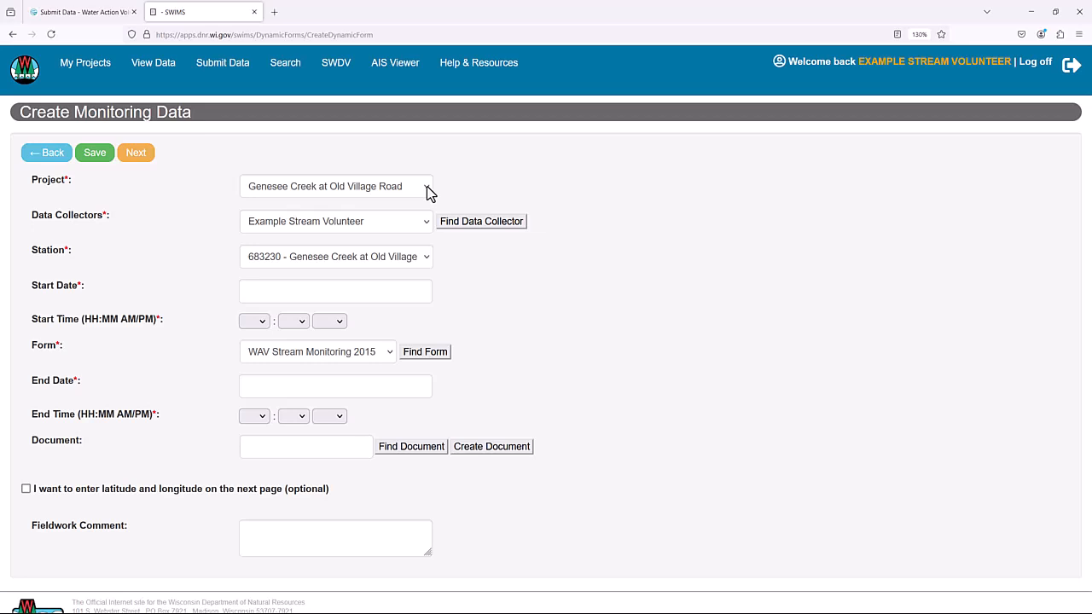
Choose the Pheasant Branch at Middleton High School project and set the data collector to the example stream volunteer.
left_click(426, 186)
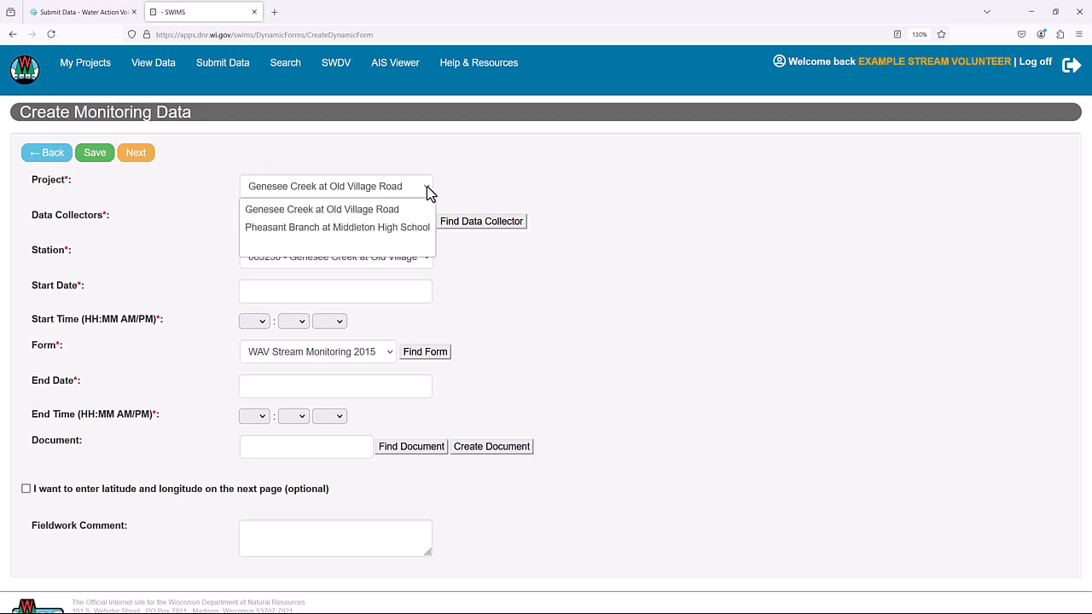
left_click(399, 228)
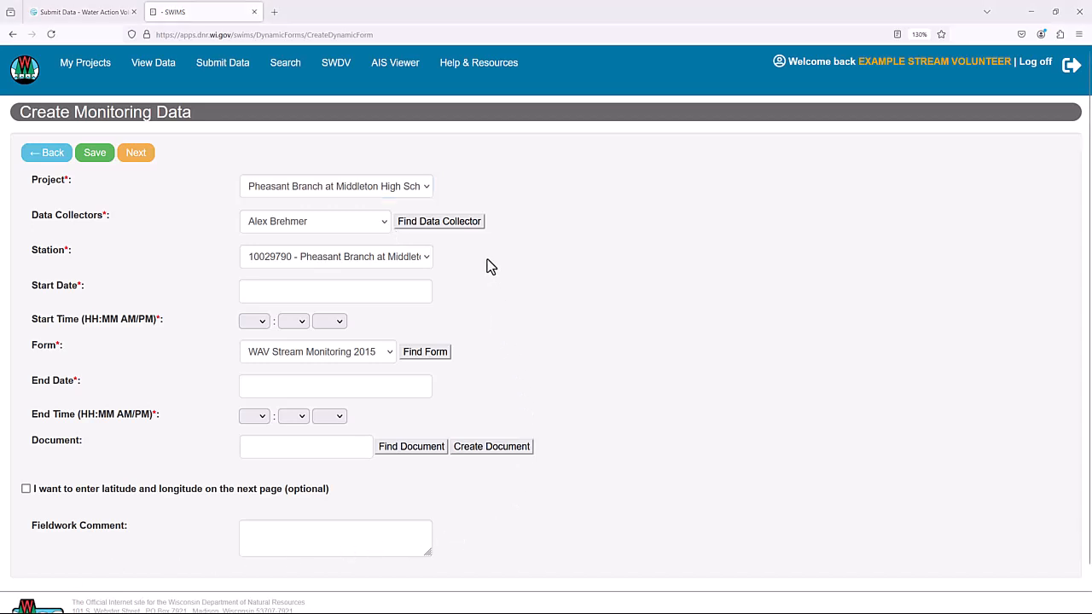
left_click(380, 227)
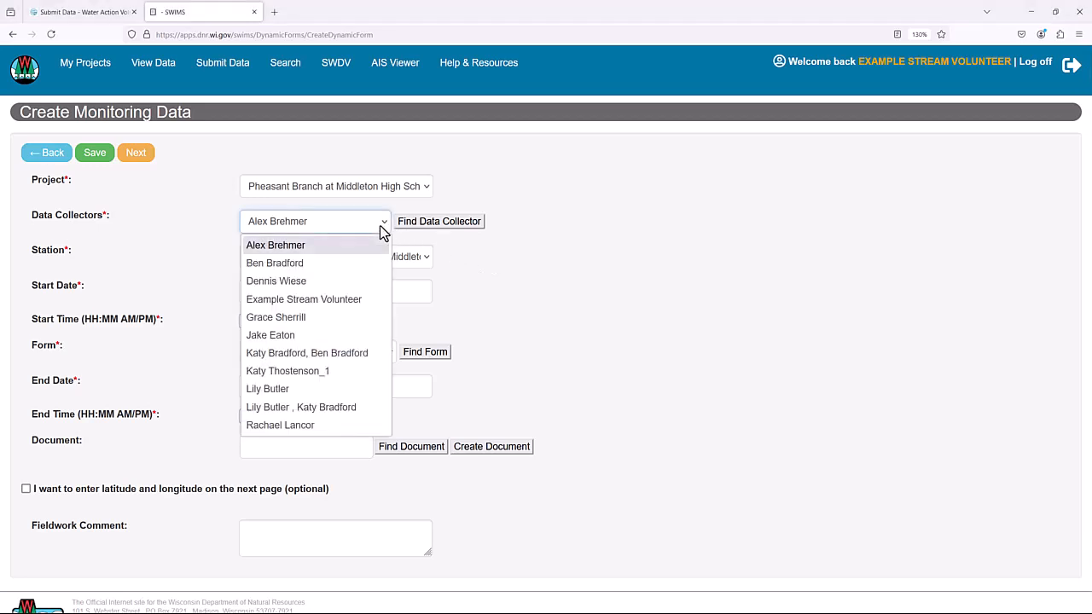
left_click(364, 300)
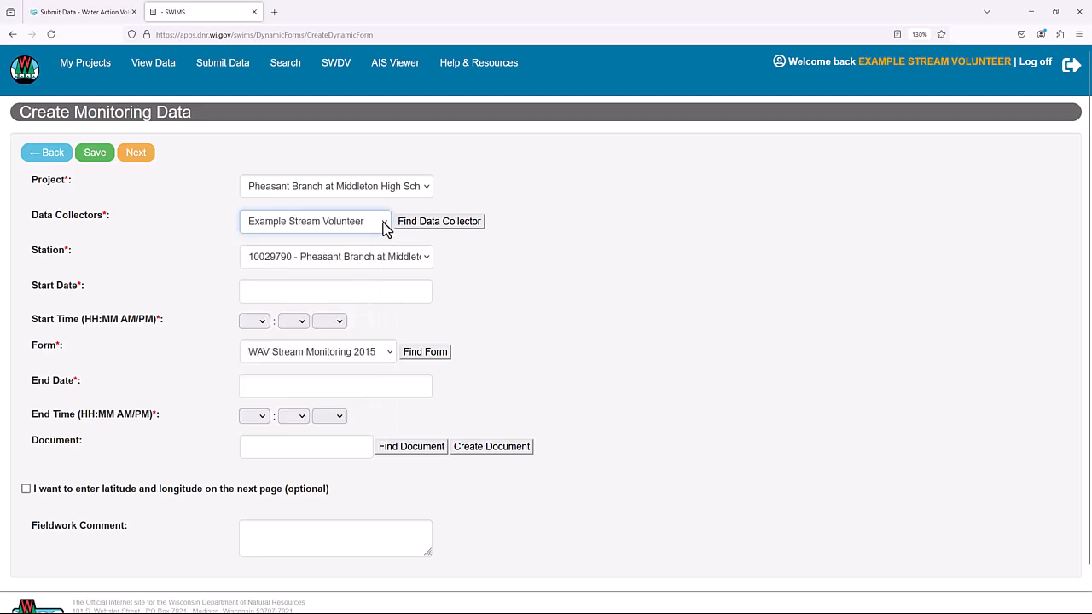
Search the data collectors by surname and add the WAV Program Manager to a new collector group.
left_click(467, 235)
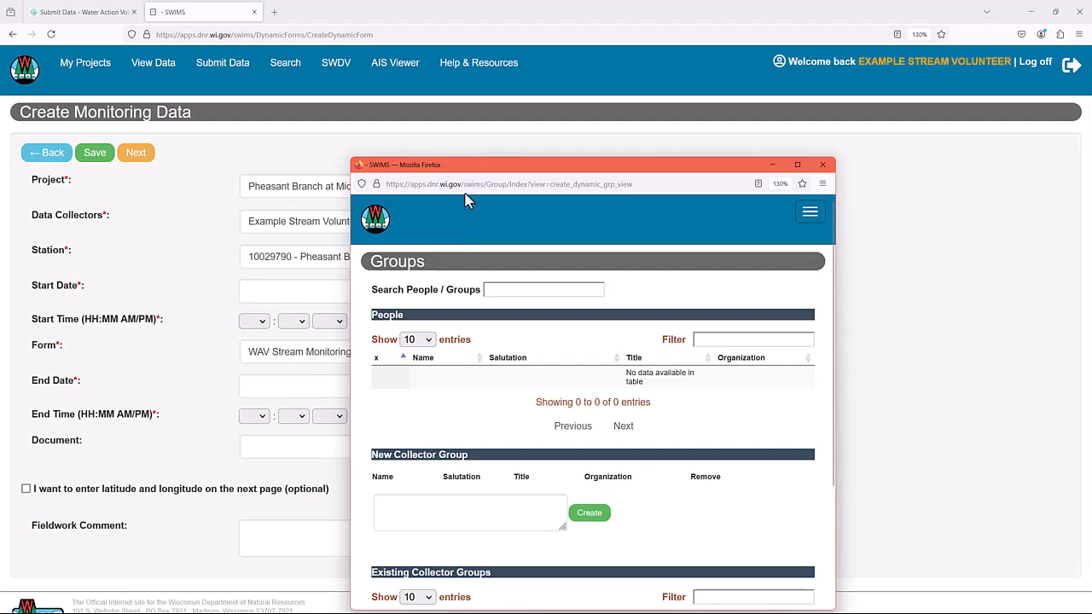
left_click_drag(467, 164, 461, 93)
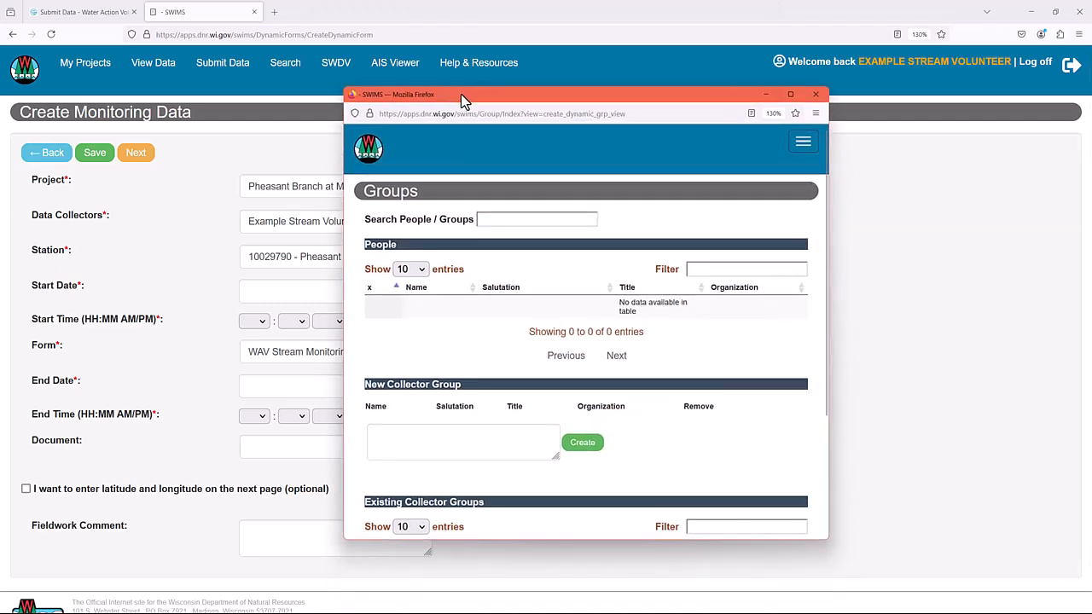
left_click(494, 219)
type("bradford")
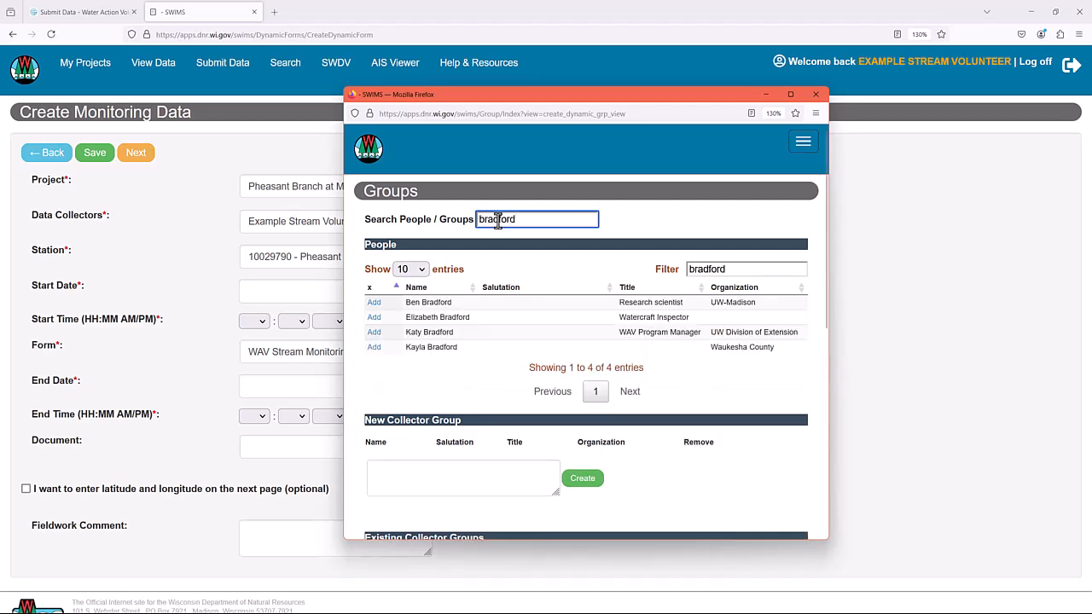
left_click(374, 332)
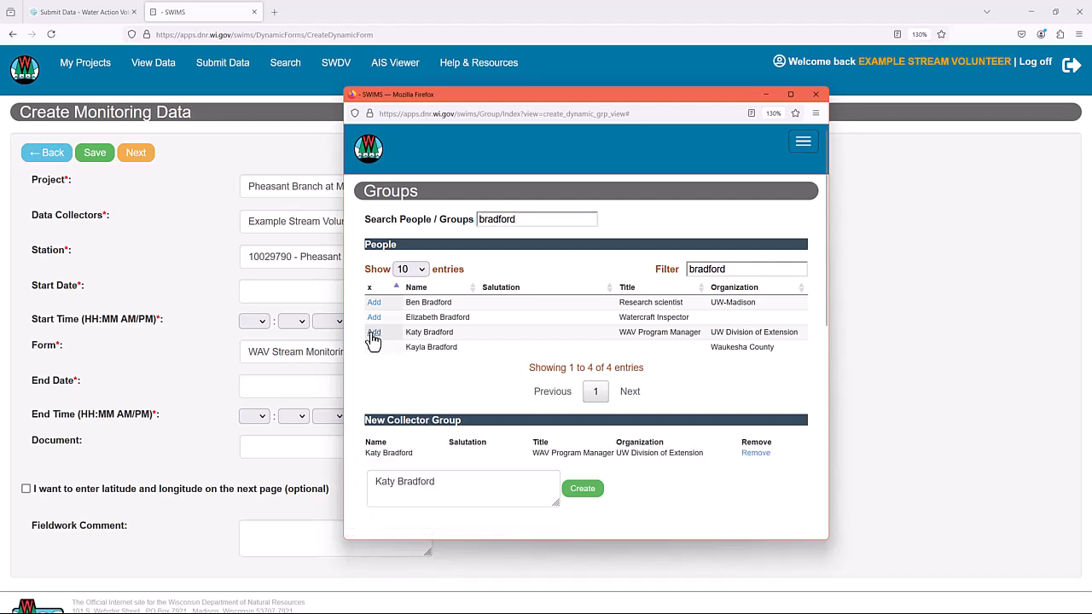
Add the Rivers Educator from UW Madison Division of Extension and the example stream volunteer to the new collector group, and create it.
left_click_drag(522, 219, 446, 220)
type("heald")
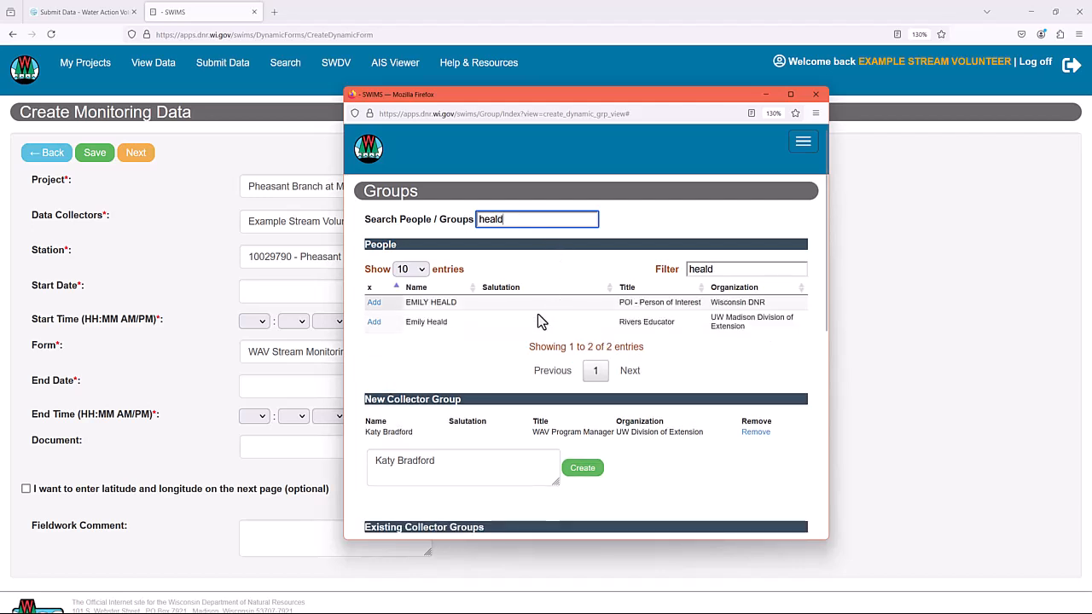
left_click(374, 324)
left_click_drag(512, 219, 464, 220)
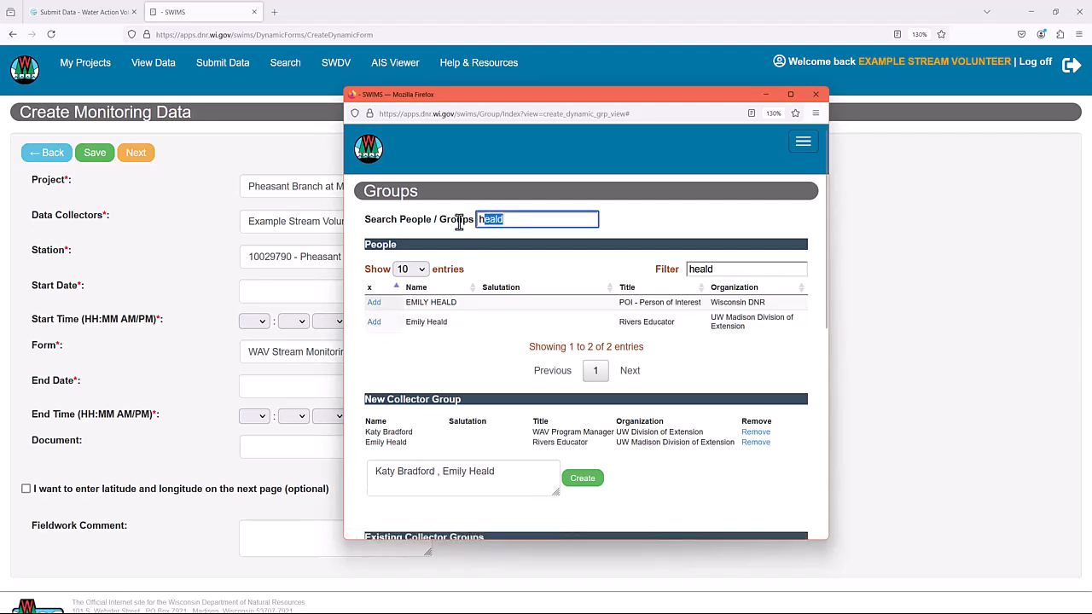
type("stream")
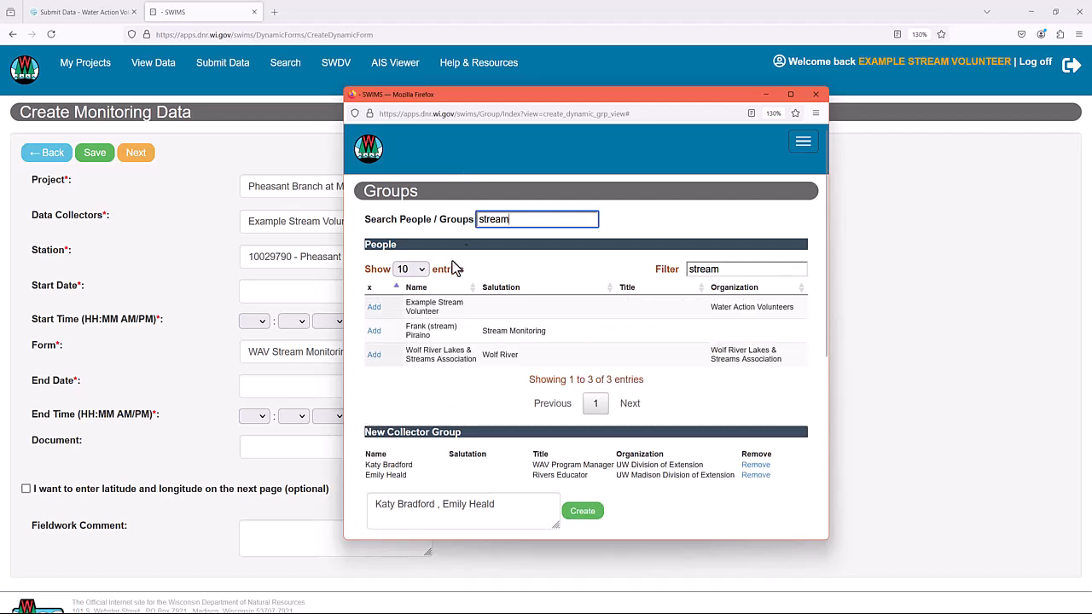
left_click(373, 308)
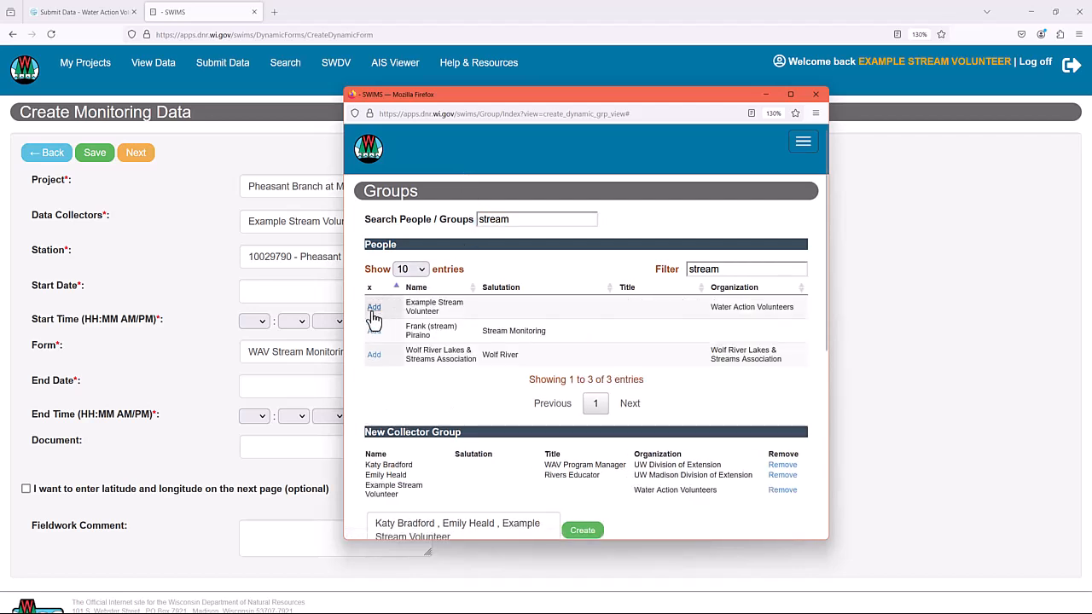
scroll(409, 332, "down", 3)
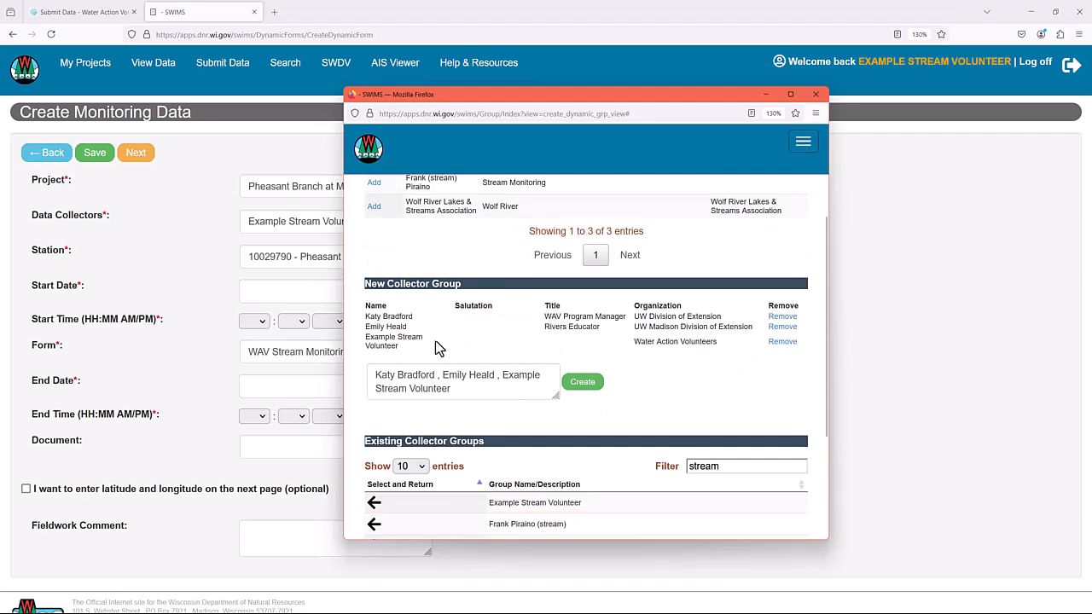
left_click(584, 383)
Set the monitoring start date to 06/17/2024 and the start time to 10:00 AM.
left_click(362, 294)
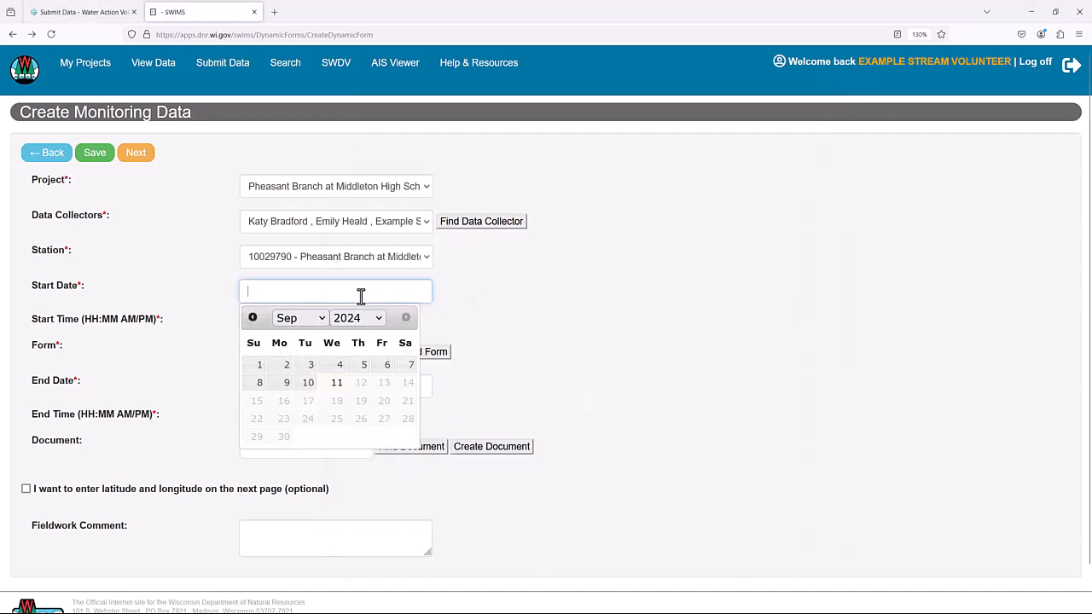
left_click(309, 319)
left_click(290, 435)
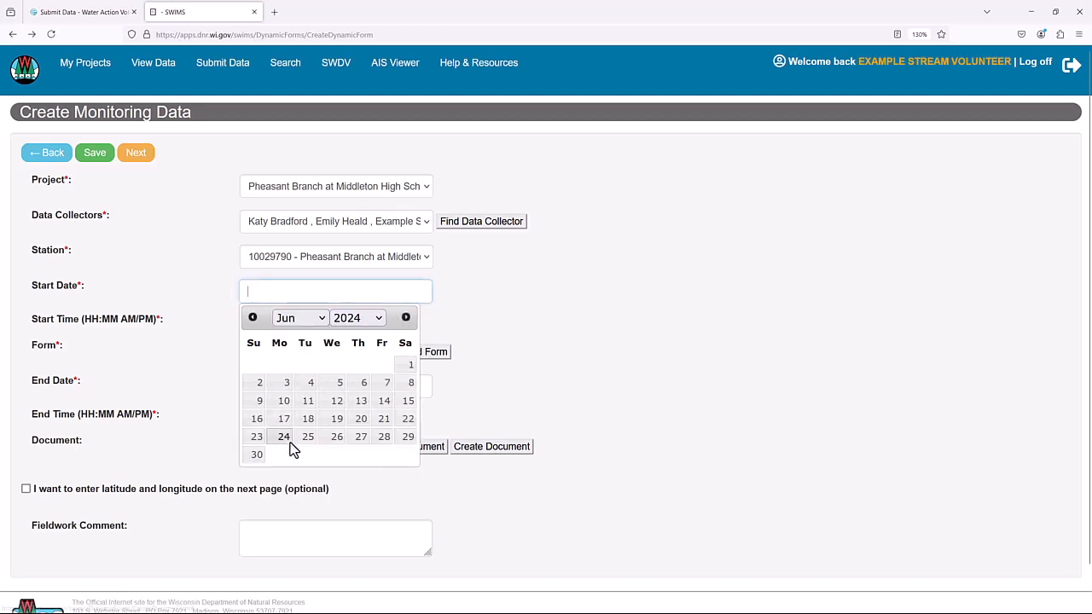
left_click(284, 418)
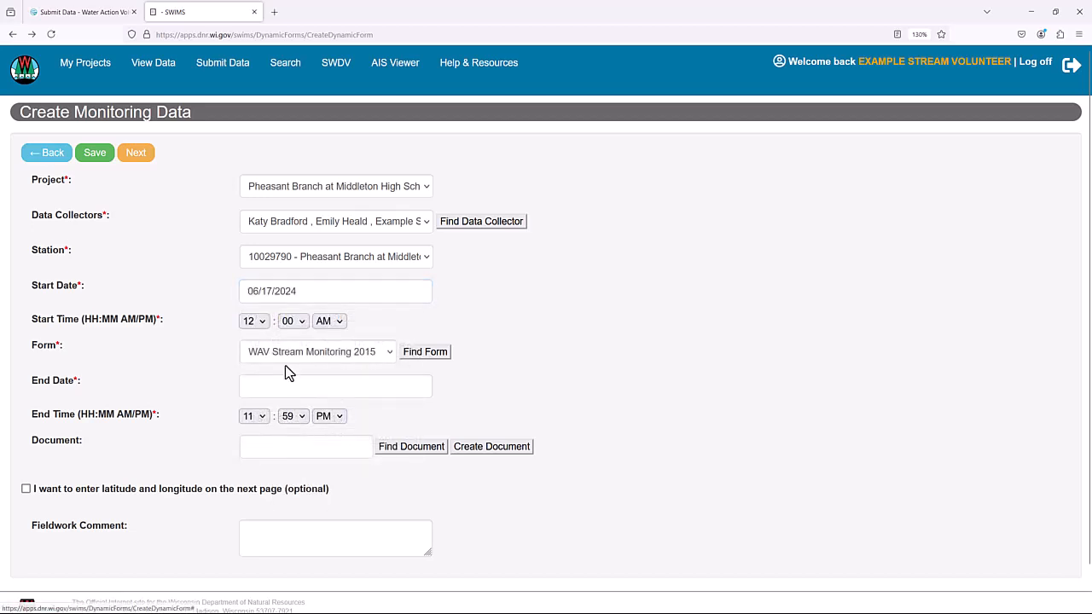
left_click(261, 330)
left_click(250, 539)
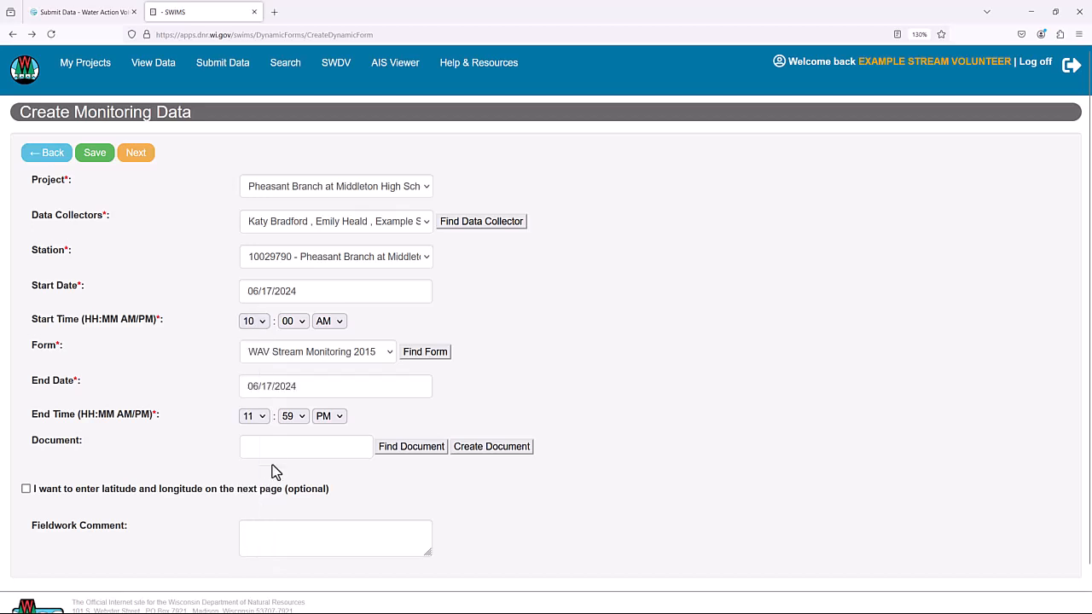
Keep the WAV Stream Monitoring 2015 form and set the end time to 11:00 AM.
left_click(387, 353)
left_click(488, 374)
left_click(302, 418)
scroll(307, 141, "up", 10)
scroll(305, 137, "up", 4)
left_click(290, 58)
left_click(333, 420)
left_click(331, 455)
Enter the fieldwork comment "Algae on rocks. Water high from recent storms." and continue to the result form.
left_click(278, 535)
type("Algae on rocks. ")
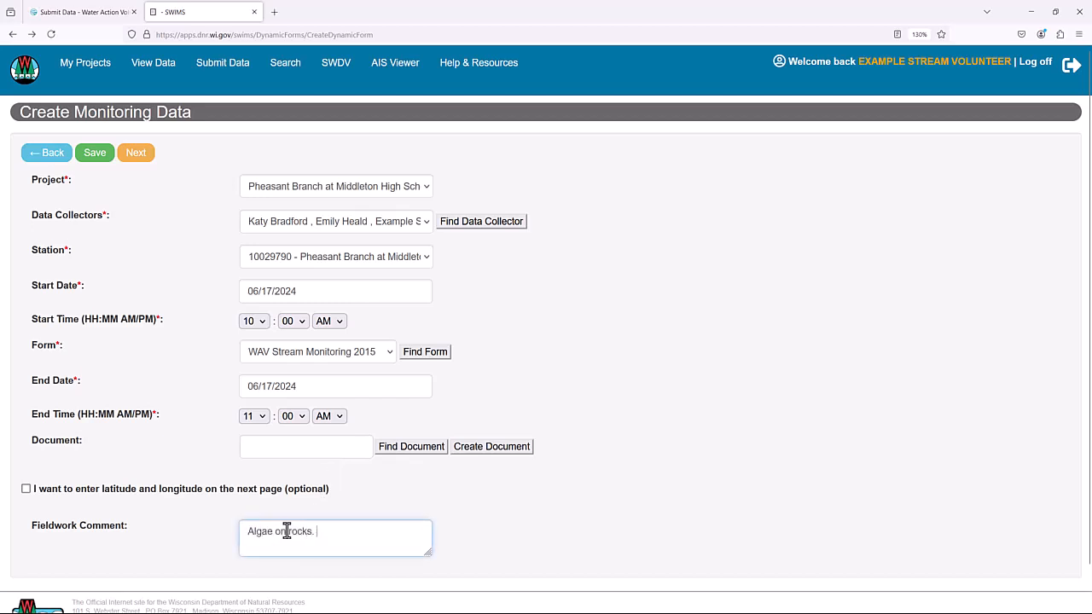
type("Water high from rece")
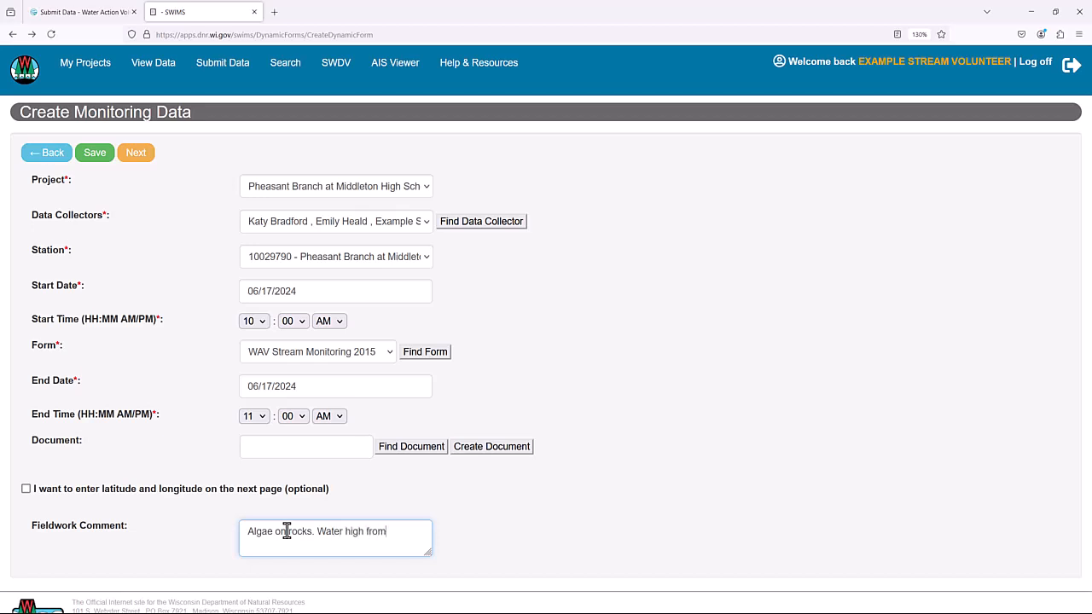
type("nt storms.")
left_click(136, 157)
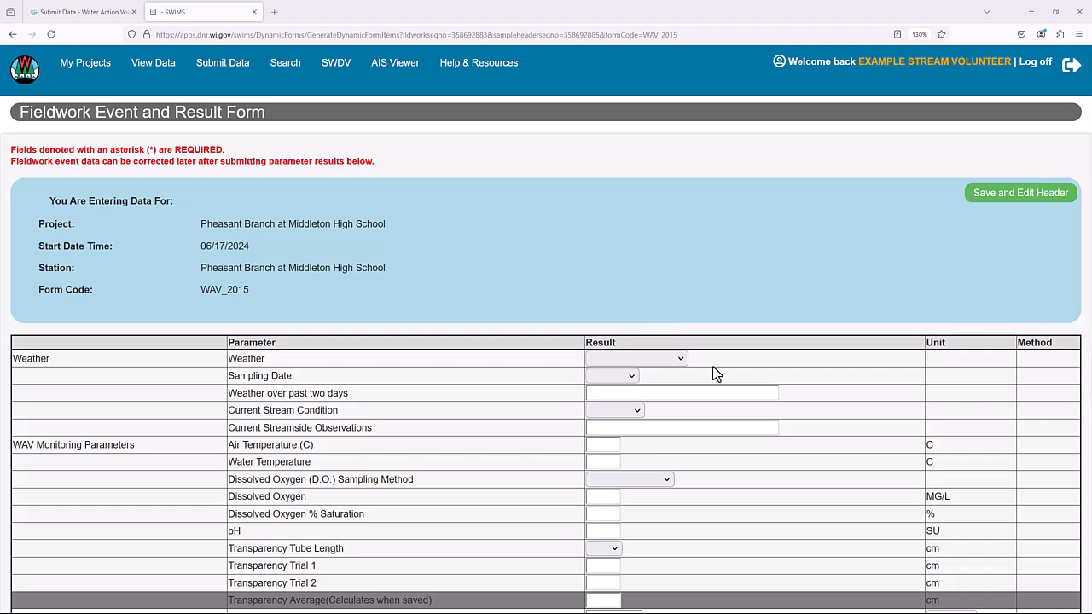
Set the weather to SUNNY, the sampling date to Primary and the current stream condition to Normal.
left_click(666, 359)
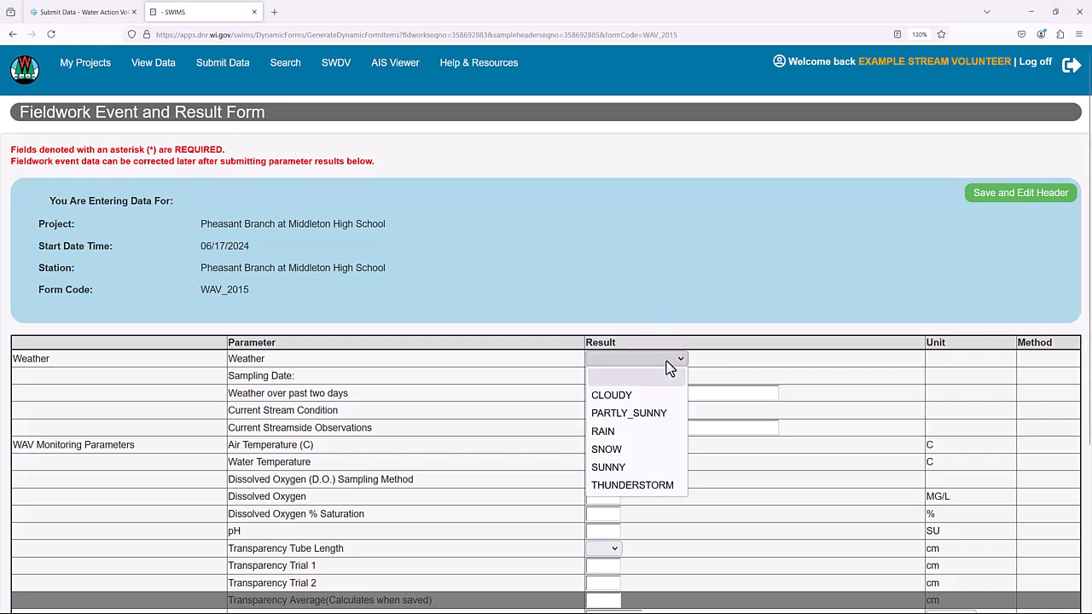
left_click(608, 468)
left_click(612, 378)
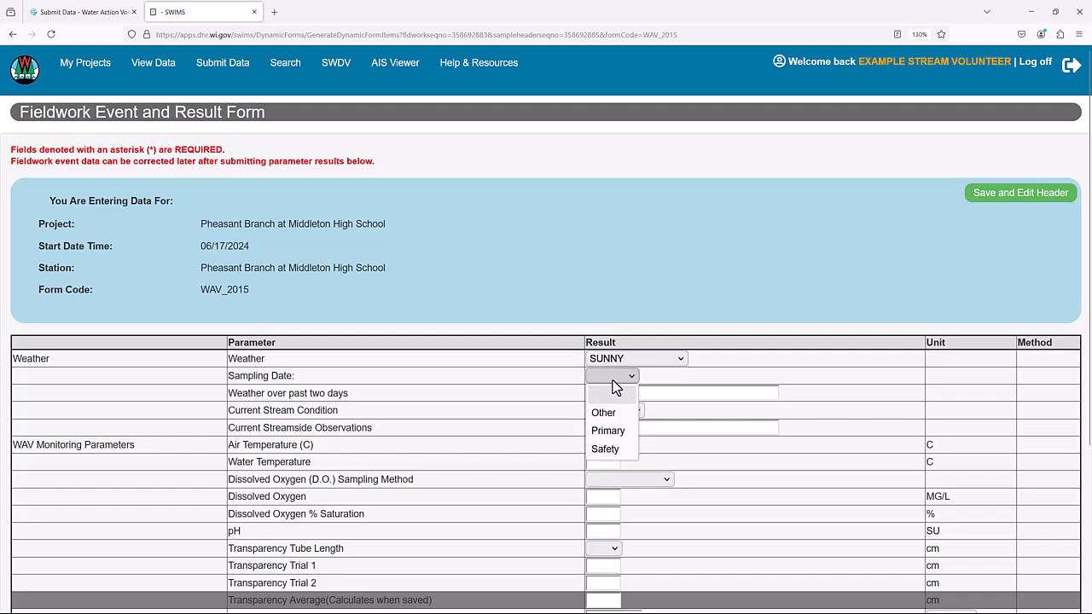
left_click(611, 432)
left_click(613, 412)
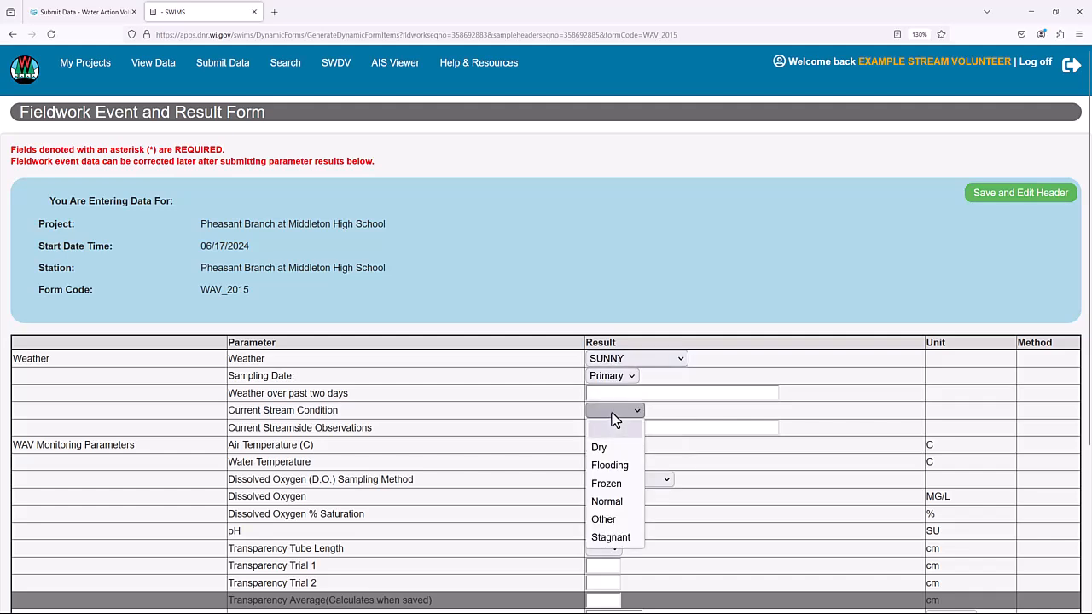
left_click(606, 502)
Describe the weather over the past two days as "Strong storms 48 hours ago then sunny and warm.".
left_click(598, 393)
type("Strong stor")
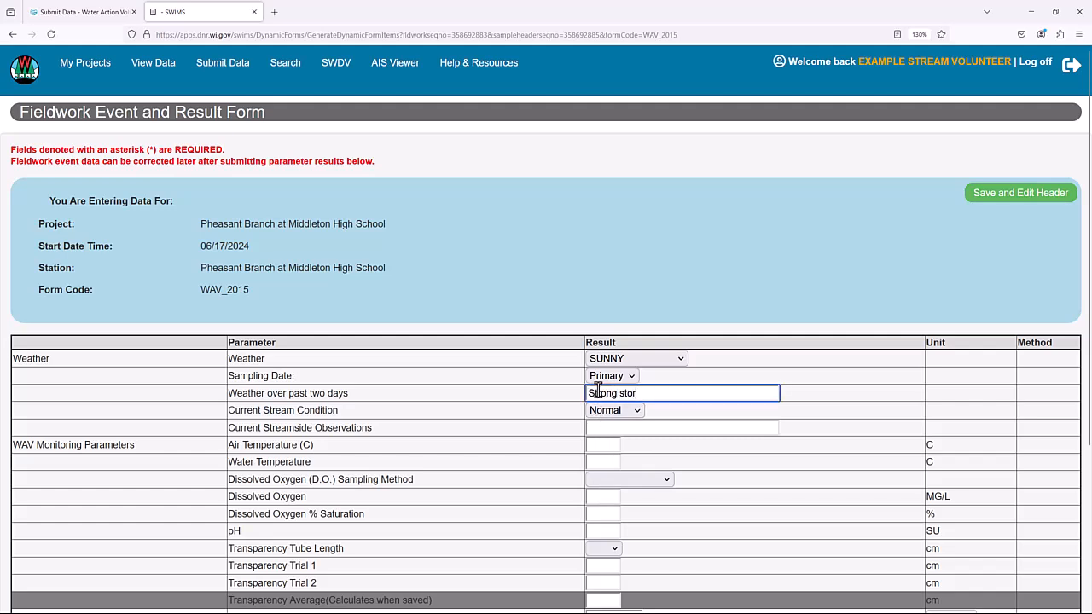
type("ms 48 hours")
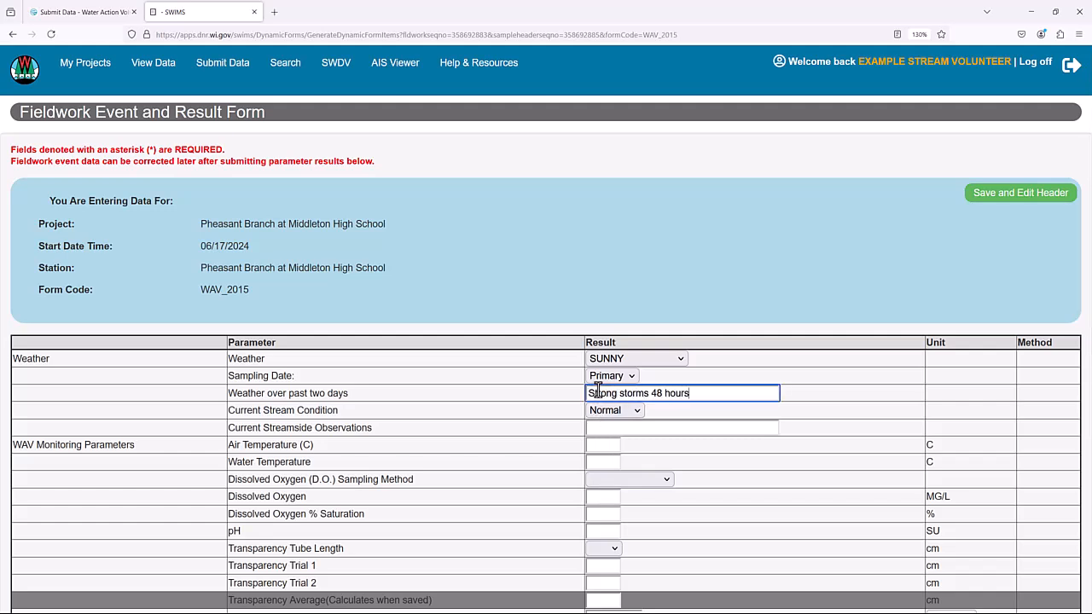
type(" ago then sunny and warm.")
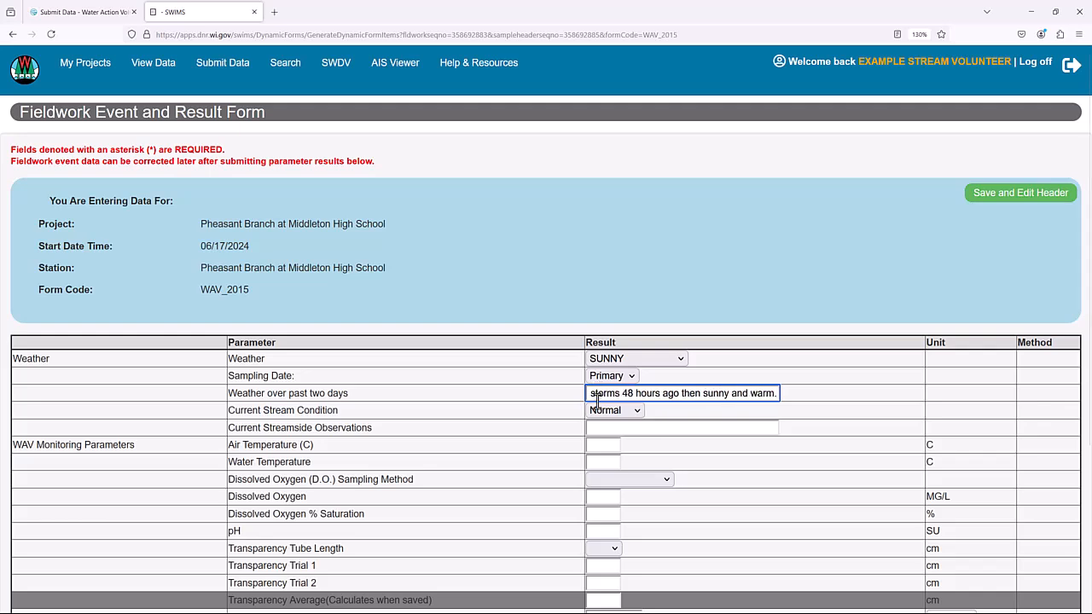
Enter an air temperature of 24 °C and a water temperature of 22.5 °C.
scroll(685, 436, "down", 3)
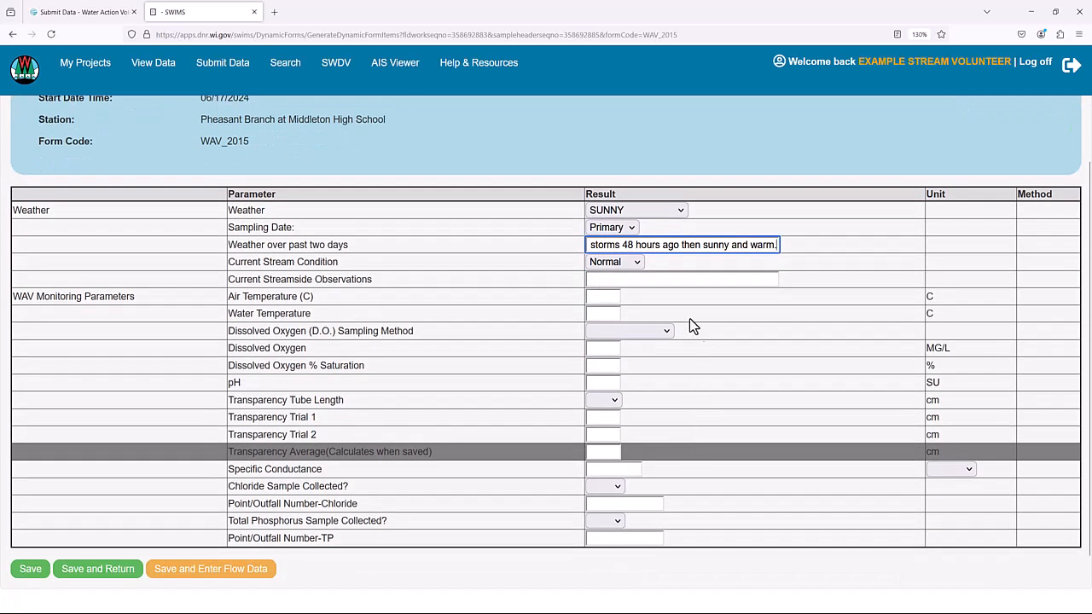
left_click(602, 296)
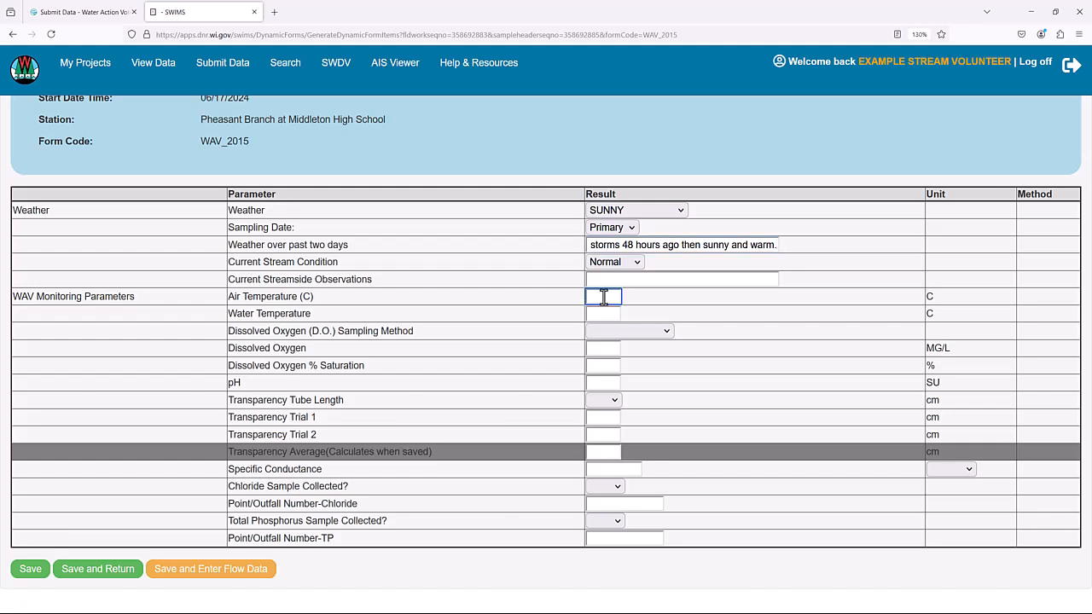
type("24")
left_click(602, 317)
type("22")
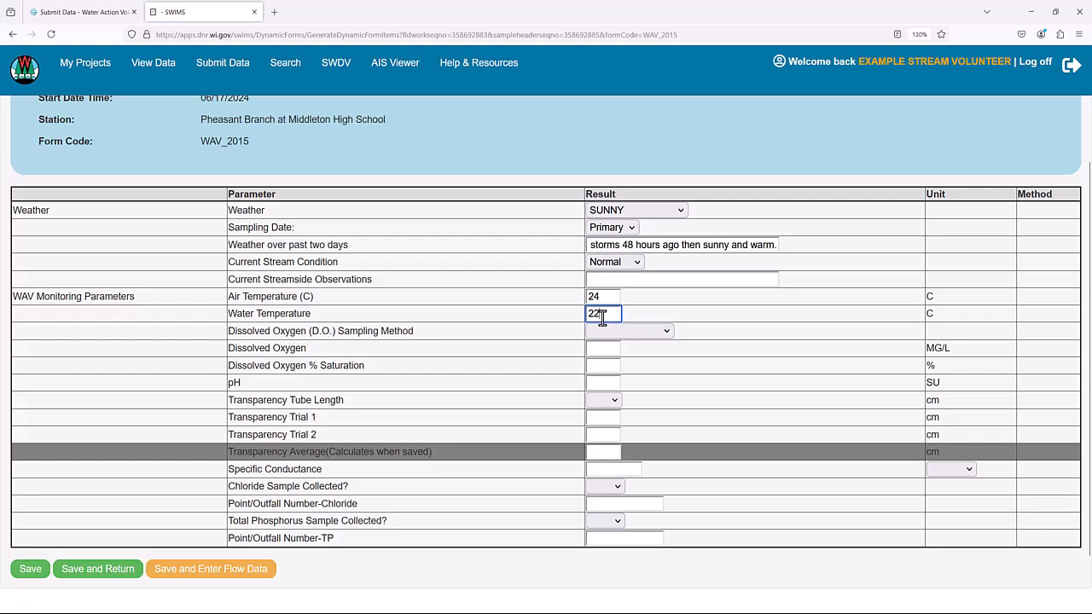
type("3")
type("5")
Record dissolved oxygen with the Hach Kit sampling method, a value of 5.5 mg/L and 67.5 % saturation.
left_click(658, 331)
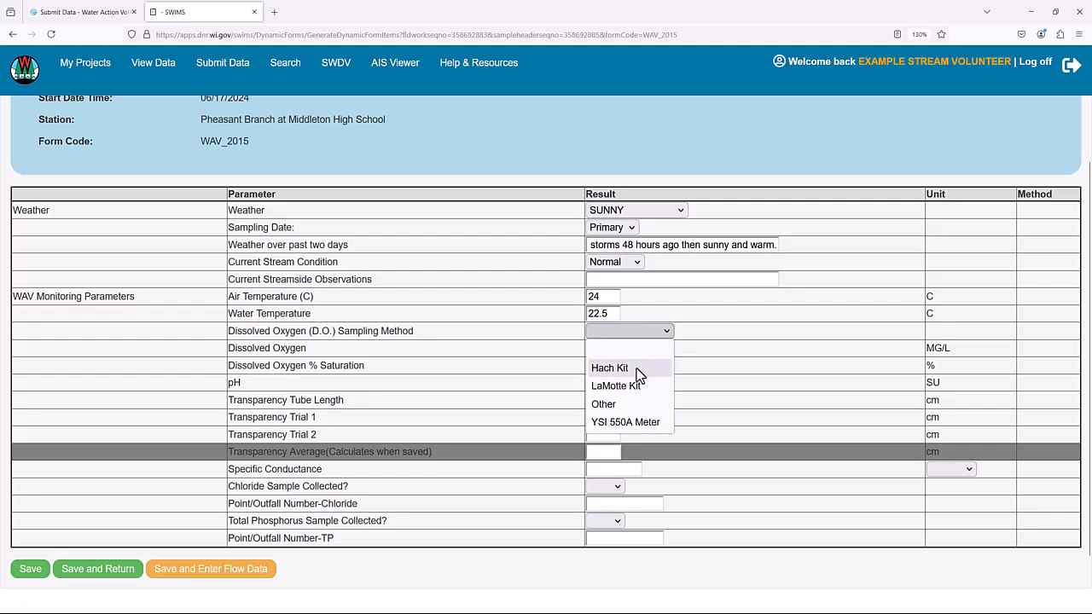
left_click(638, 372)
left_click(613, 347)
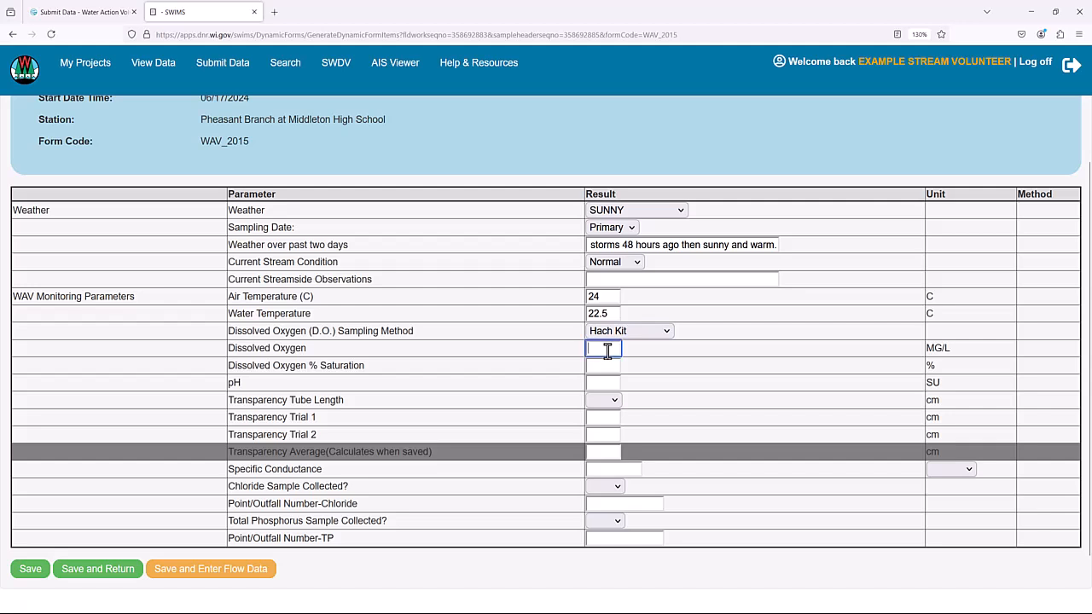
type("5.5")
key("Tab")
type("67.5")
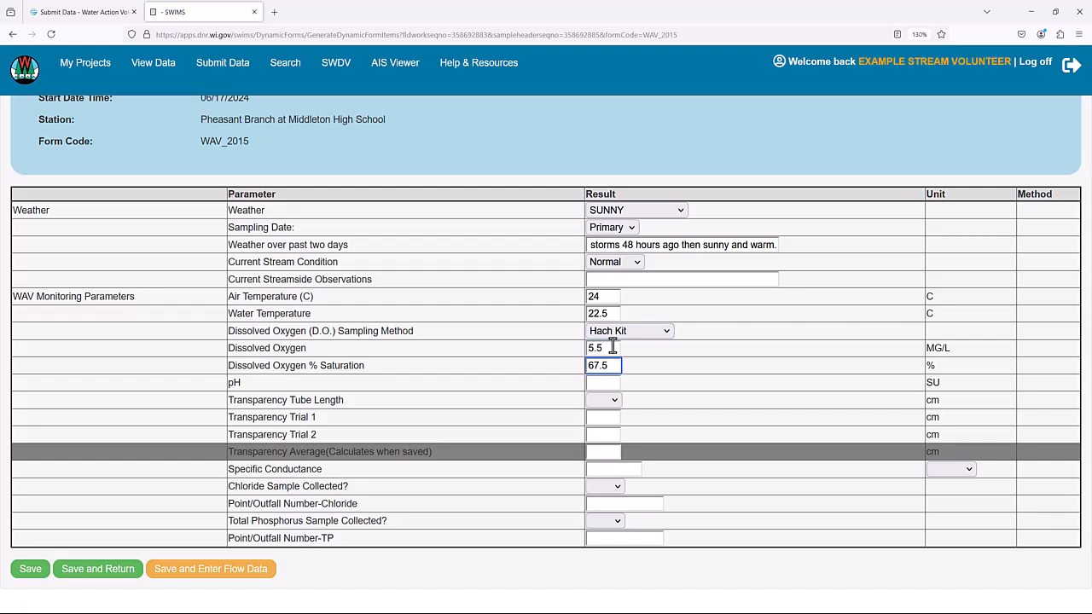
key("Tab")
Set the transparency tube length to 120 cm, with 62 cm for trial 1 and 65 cm for trial 2.
left_click(614, 401)
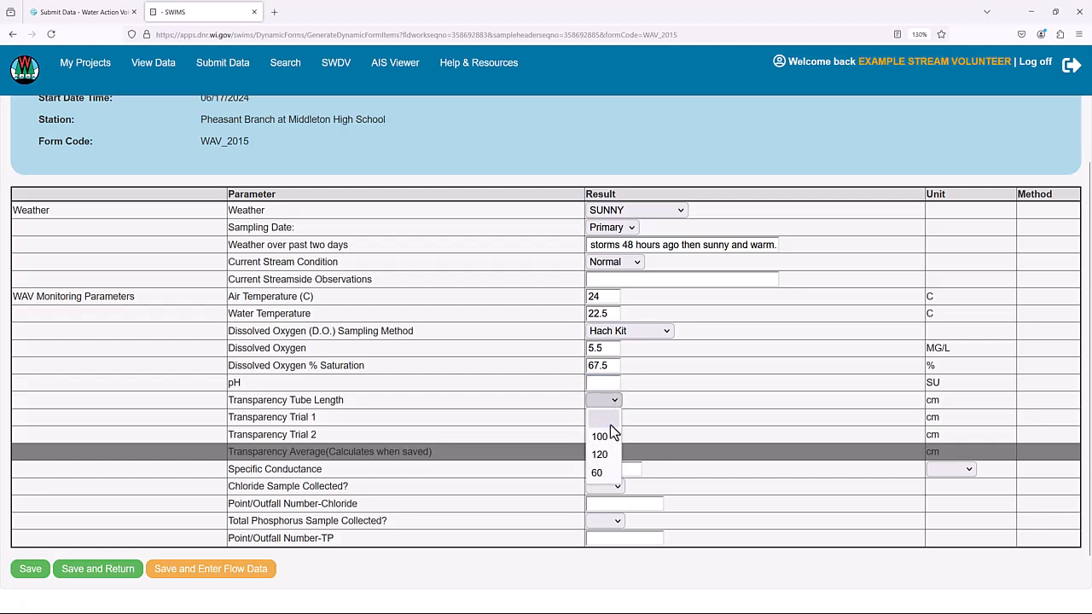
left_click(602, 454)
left_click(608, 418)
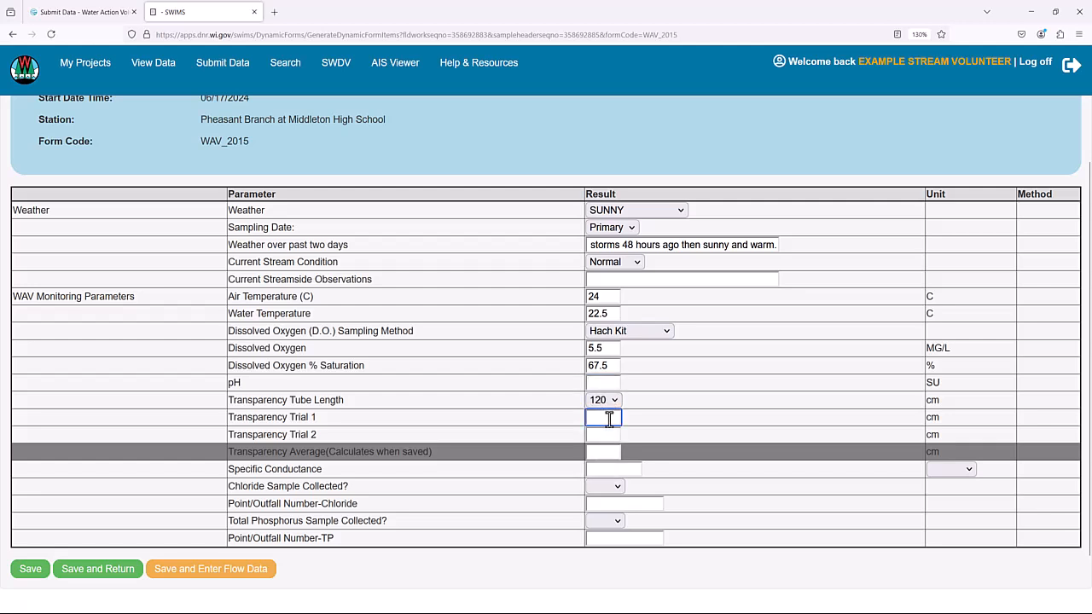
type("62")
key("Tab")
type("65")
Enter a specific conductance of 1235 with the unit uS/cm and save the form.
left_click(625, 471)
type("1235")
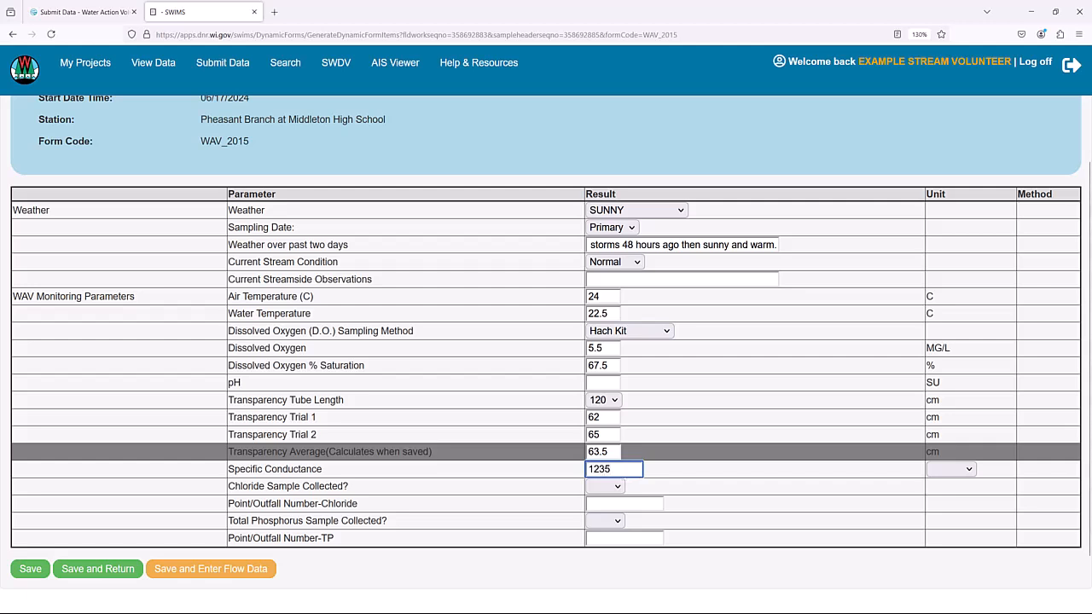
left_click(967, 471)
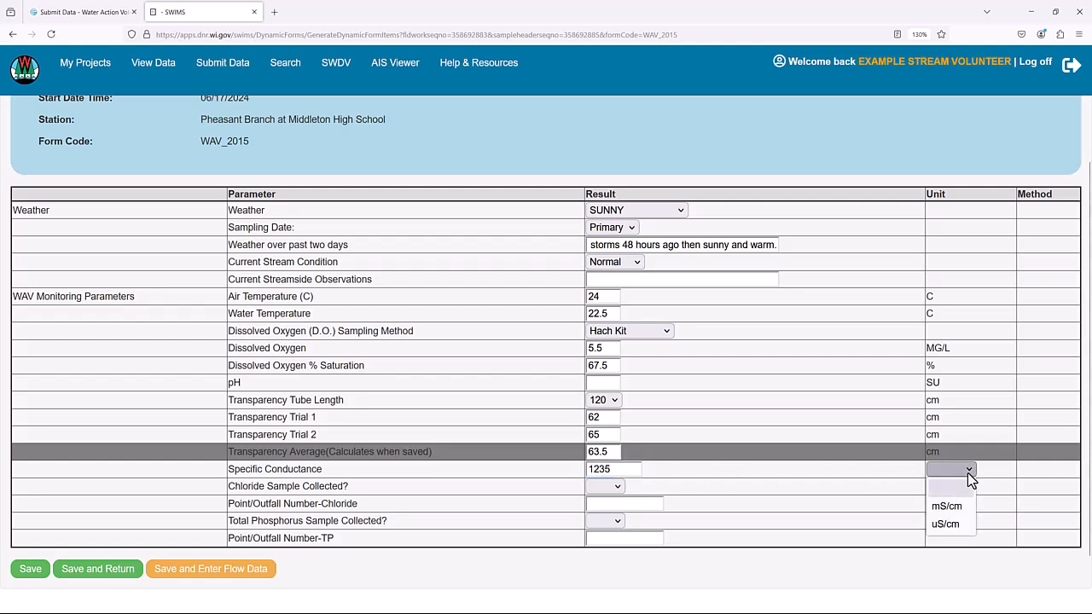
left_click(946, 524)
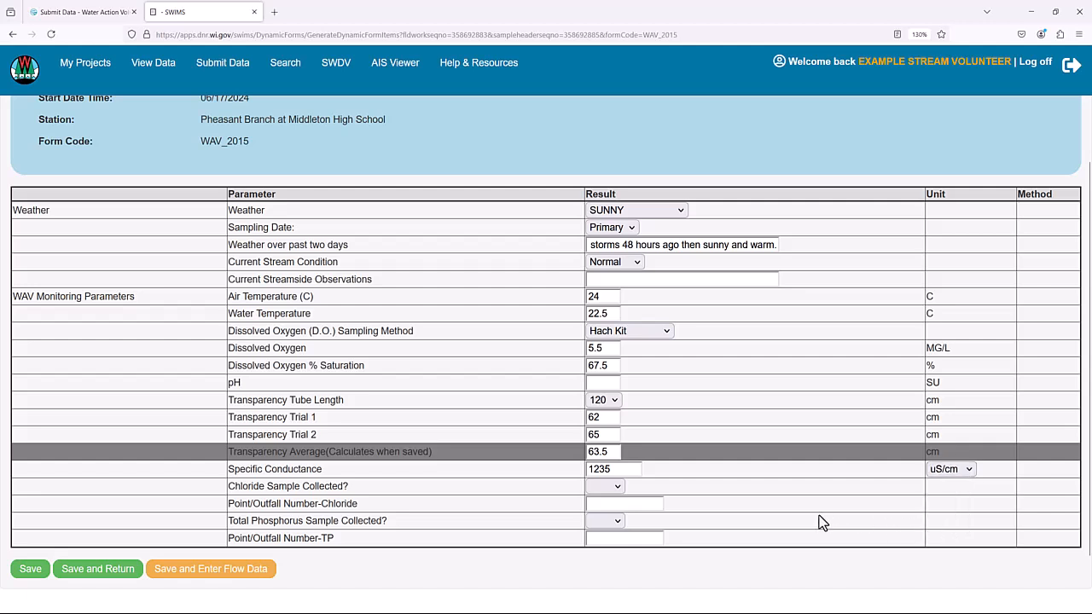
left_click(29, 574)
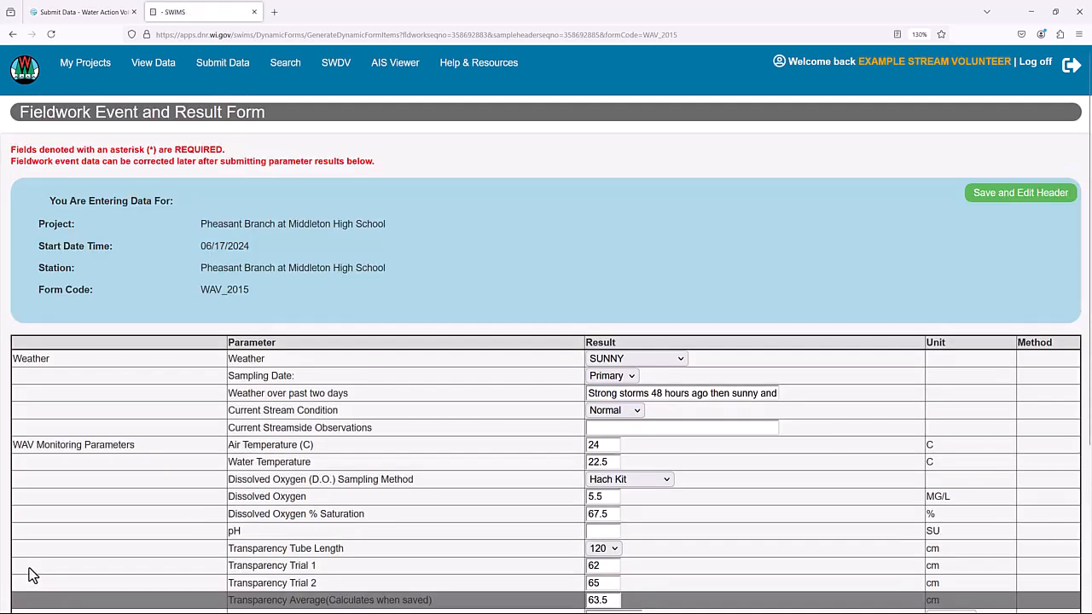
Save the results, continue to the flow data form, and set "Was streamflow monitored?" to YES.
scroll(57, 550, "down", 4)
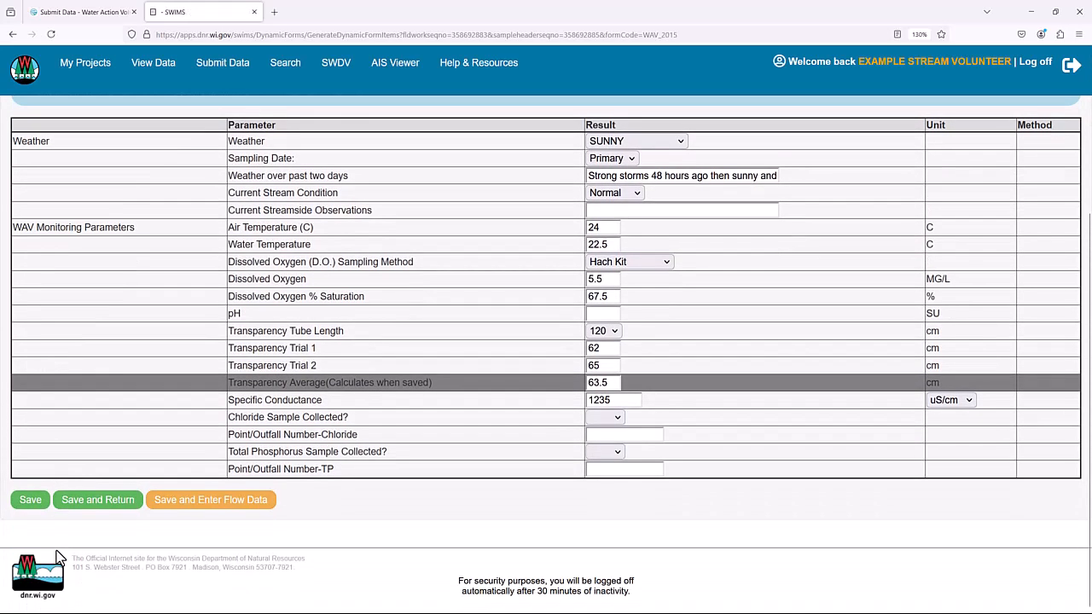
left_click(237, 510)
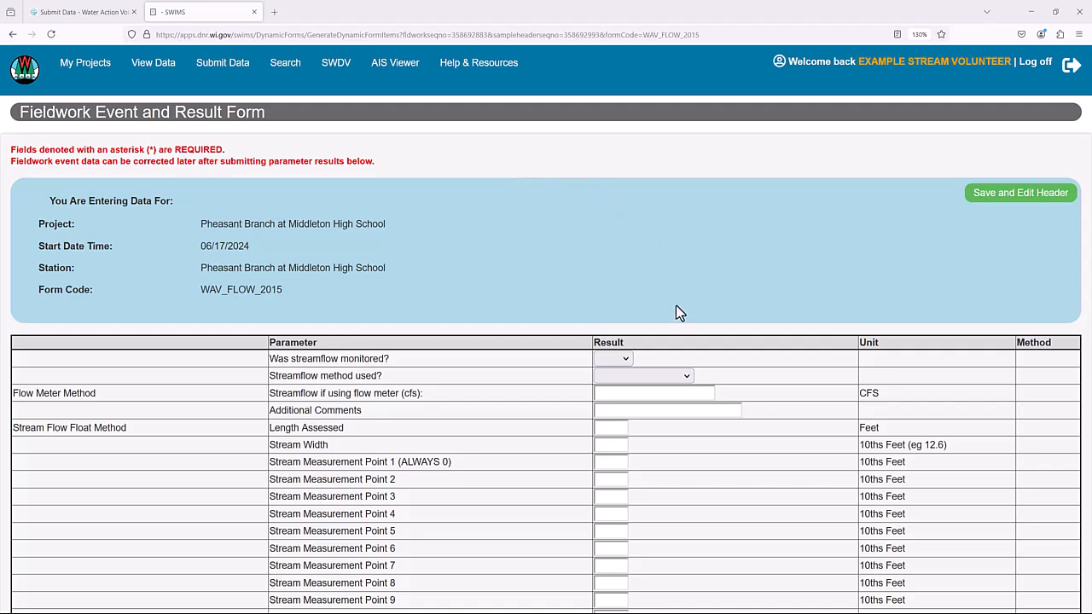
scroll(675, 305, "down", 1)
scroll(675, 312, "down", 1)
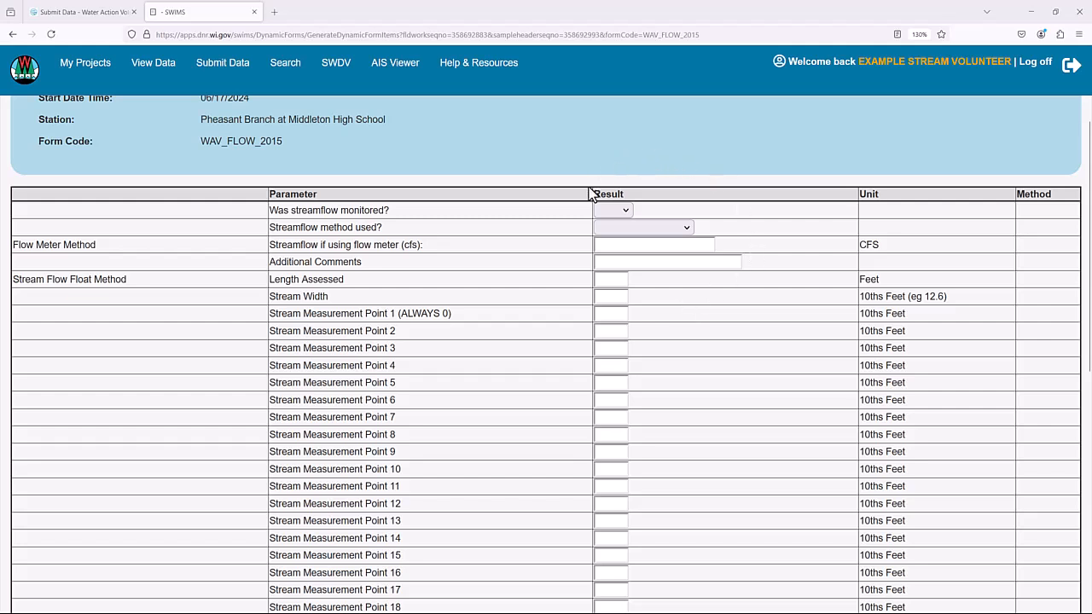
left_click(613, 214)
left_click(609, 265)
Try the Meter Method with a streamflow of 105 CFS, and clear that value.
left_click(689, 229)
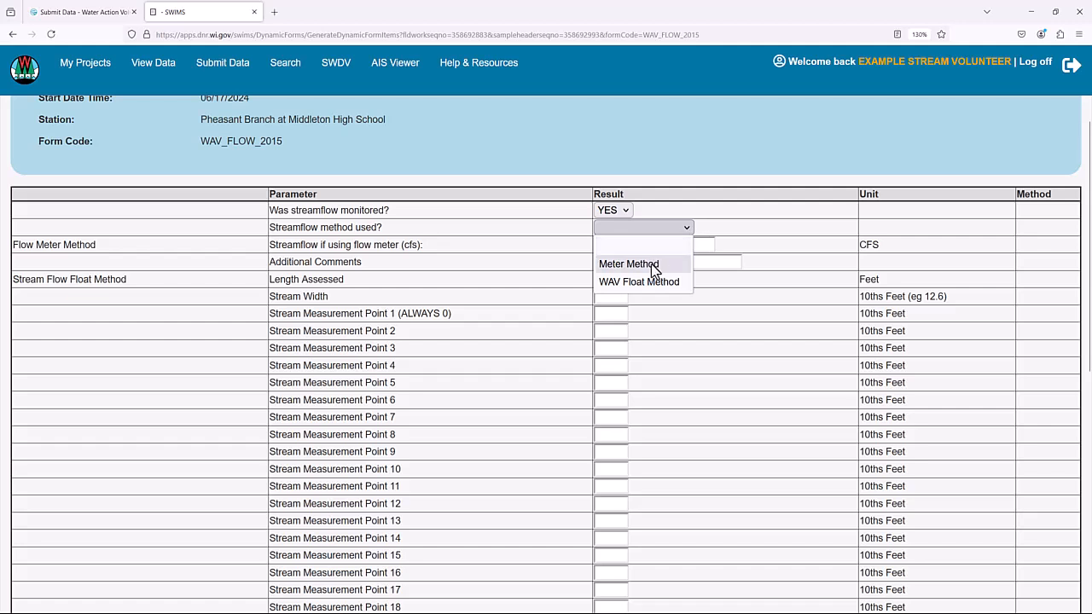
left_click(670, 264)
left_click(651, 245)
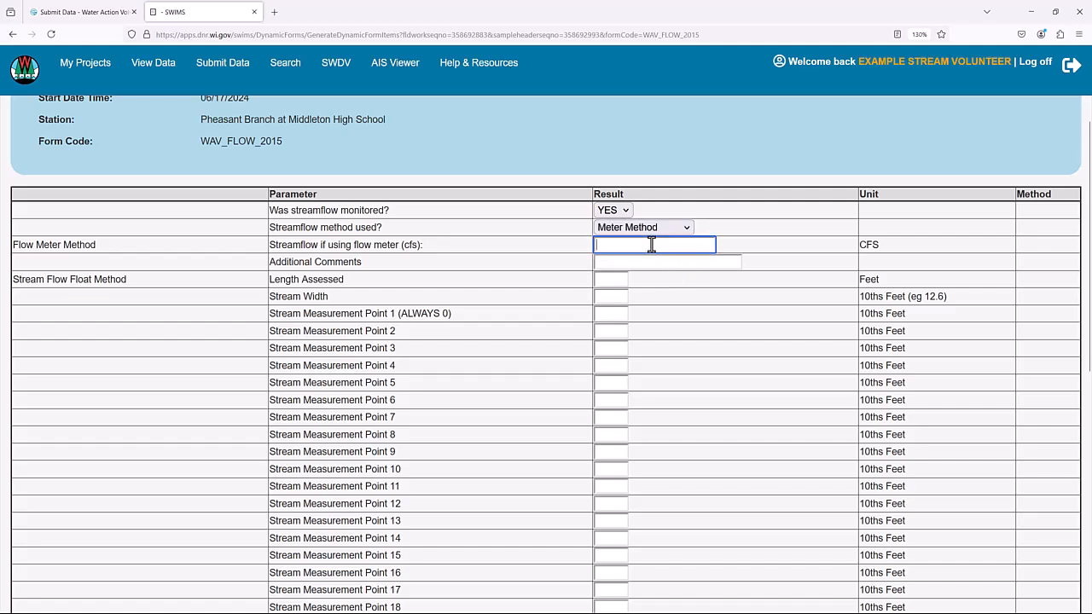
type("105")
key("BackSpace")
key("BackSpace")
key("BackSpace")
Set the streamflow method to WAV Float Method and add the comment "Flow was higher this month from recent storms.".
left_click(676, 228)
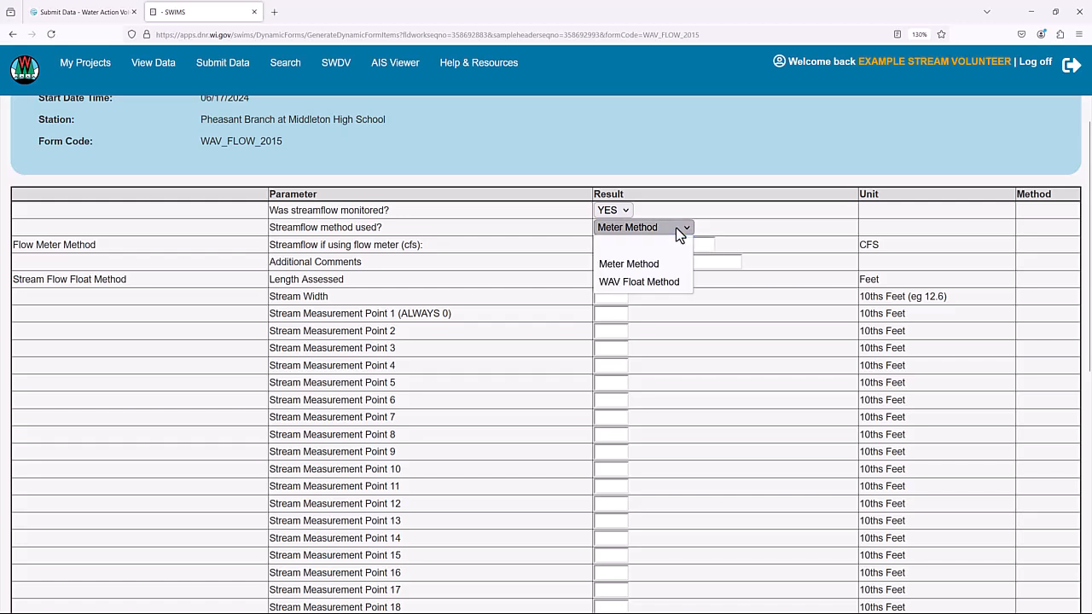
left_click(662, 282)
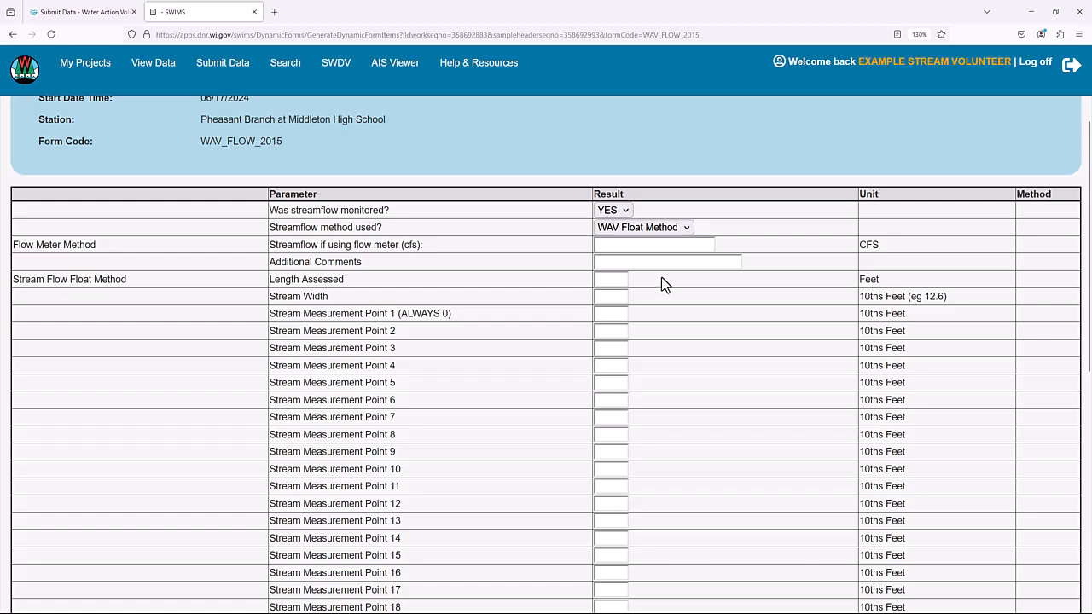
left_click(622, 263)
type("Flow was higher this mon")
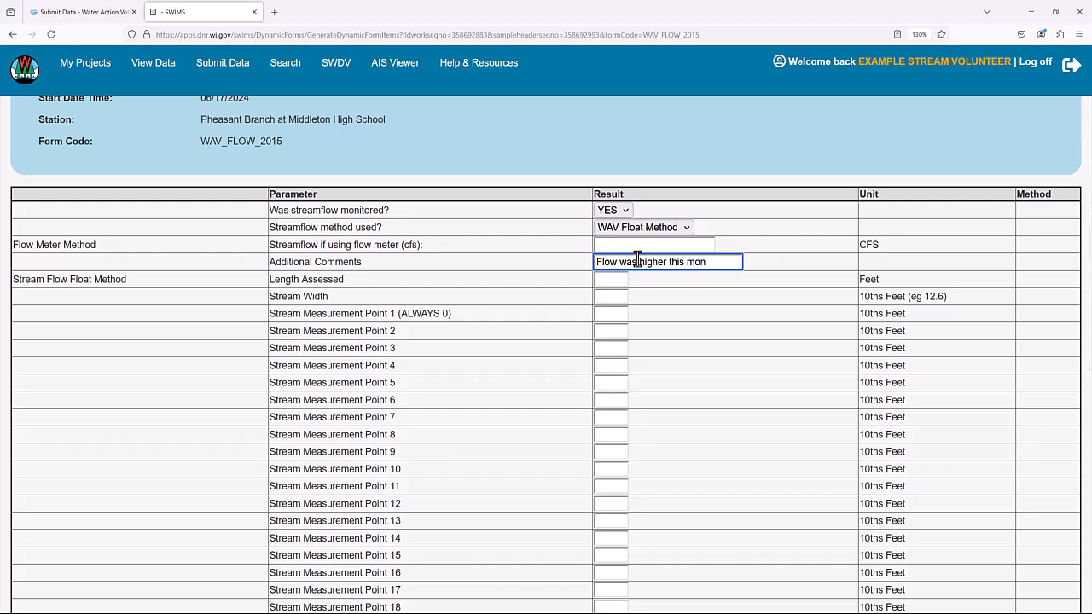
type("th from recent storms.")
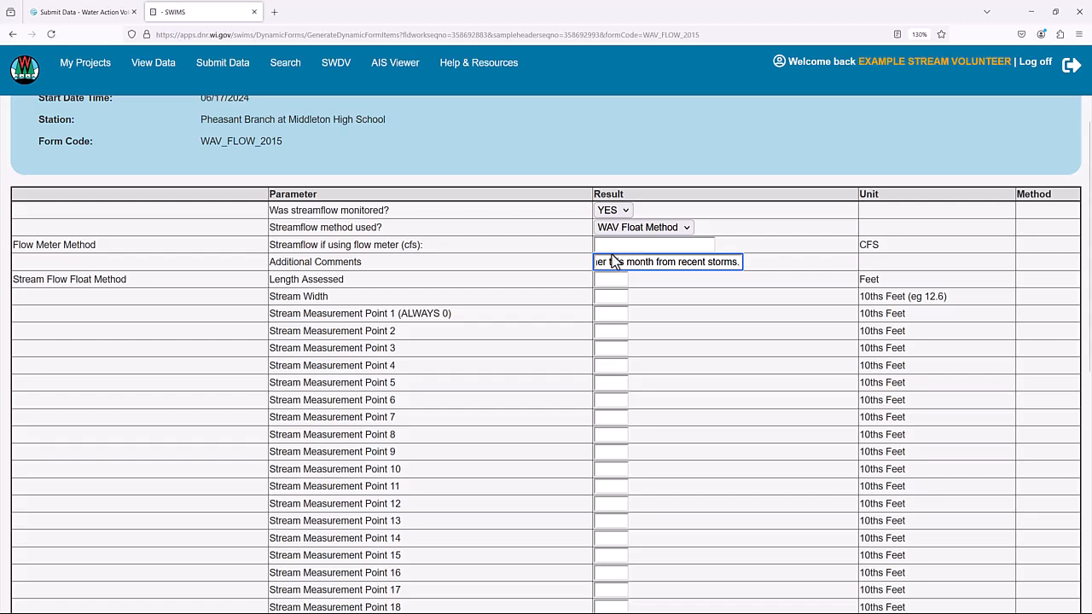
Enter a length assessed of 20 feet and a stream width of 15.4 feet.
left_click(616, 287)
type("20")
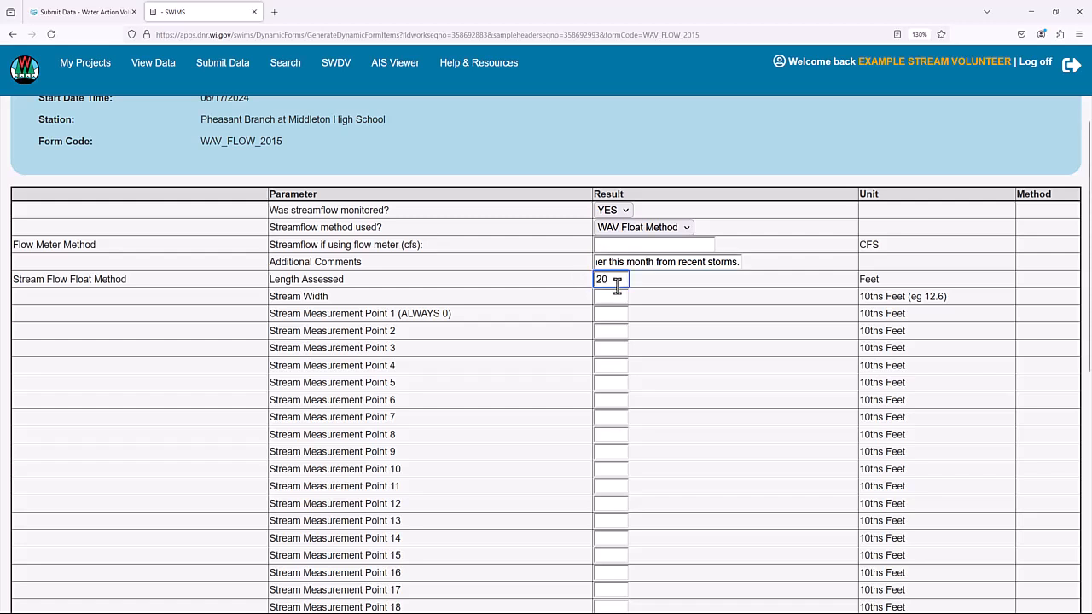
left_click(617, 296)
type("15.4")
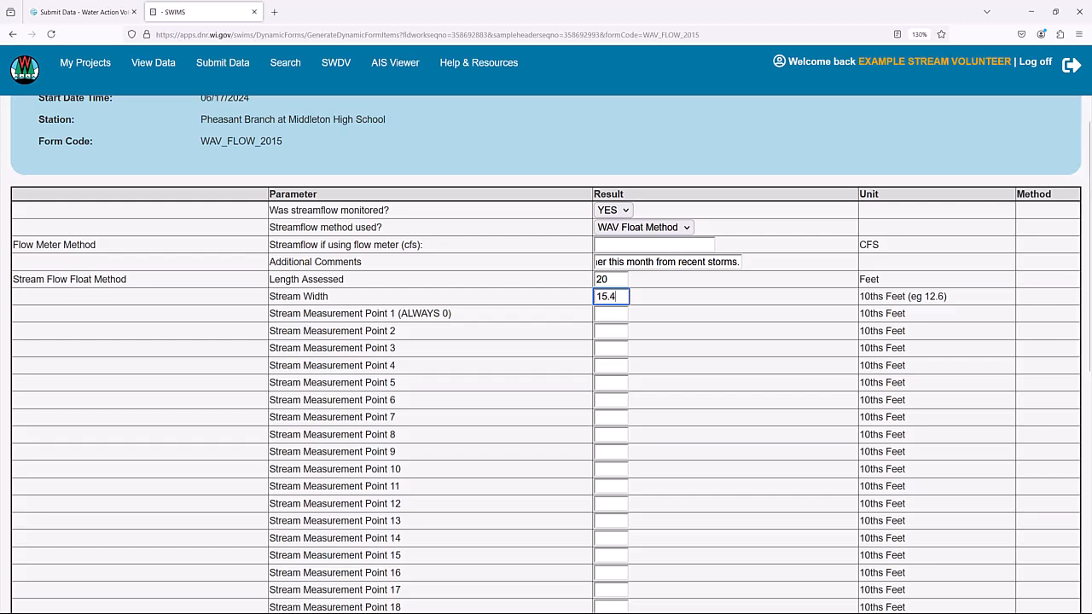
Enter 0, 0.3, 0.5, 0.6, 0.7 and 1.5 feet for stream measurement points 1 to 6.
left_click(606, 316)
type("0")
left_click(609, 330)
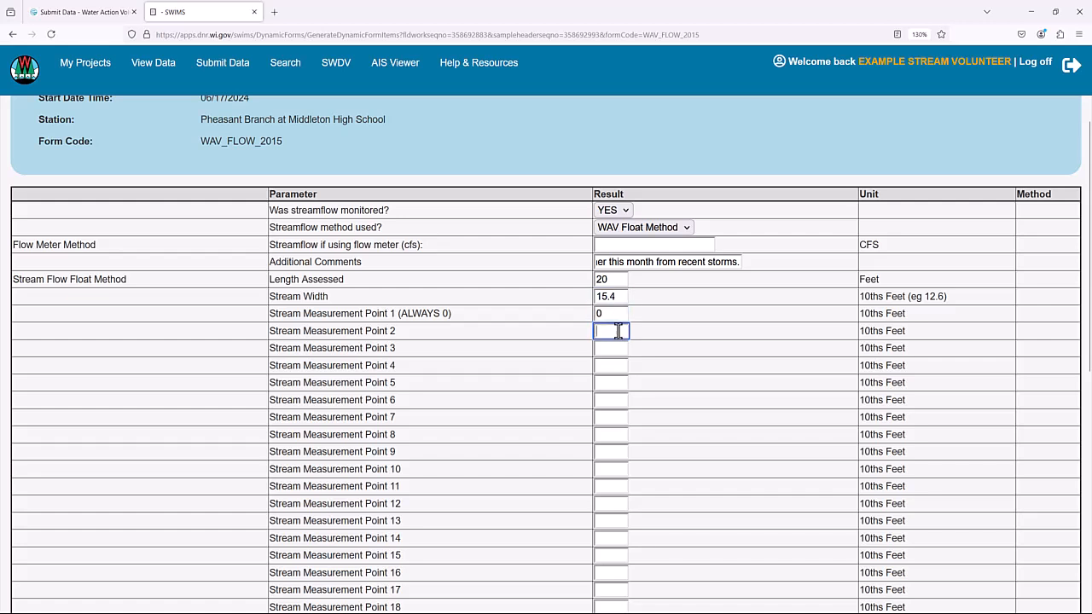
type("0.3")
key("Tab")
type("0.5")
key("Tab")
type("0.6")
key("Tab")
type("0.7")
key("Tab")
type("1.5")
key("Tab")
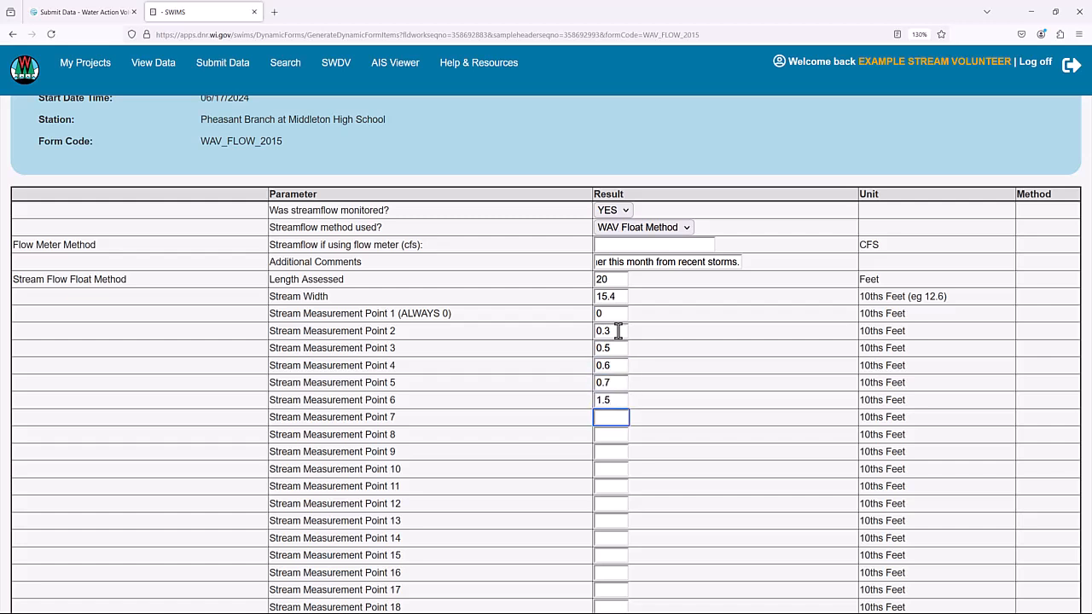
Enter 1.2, 1.1, 0.5, 0.4 and 0.3 feet for stream measurement points 7 to 11.
type("1.2")
key("Tab")
type("1.1")
key("Tab")
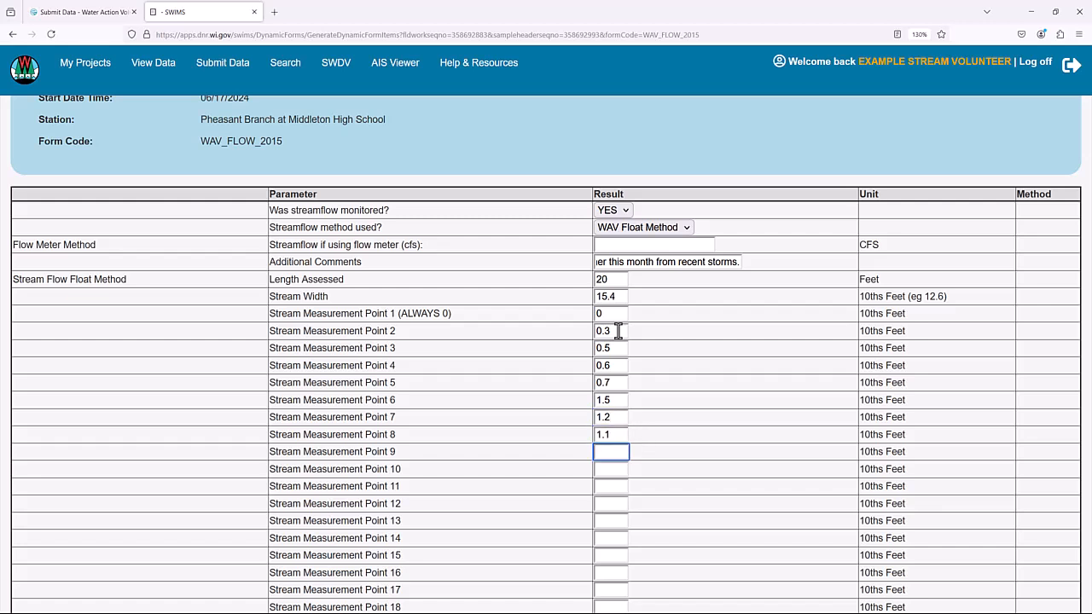
type("0.5")
key("Tab")
type("0.4")
key("Tab")
type("0.3")
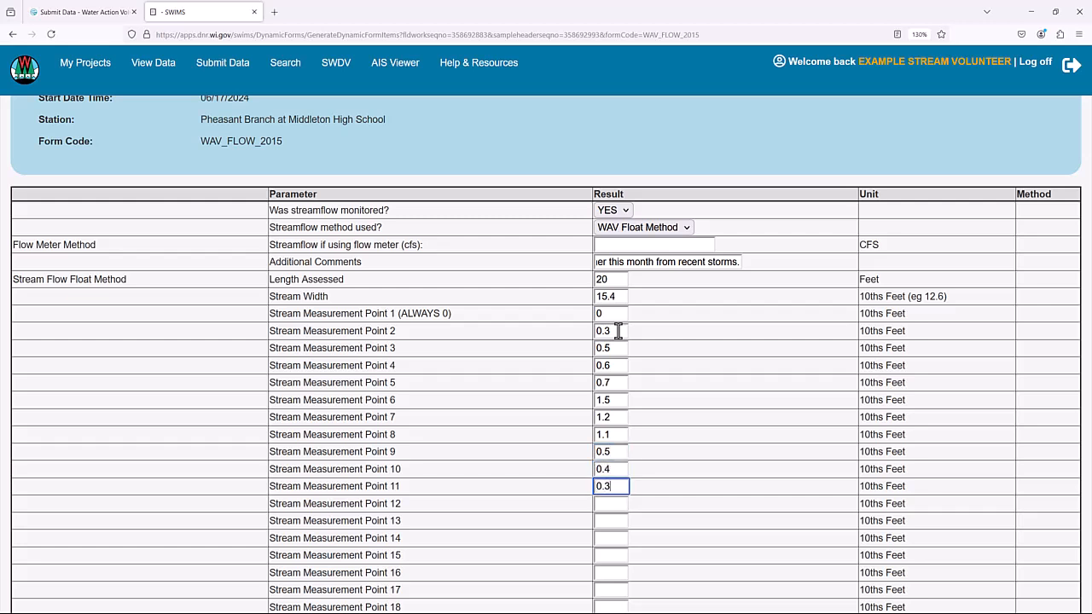
Enter 8.25, 6.35, 5.9 and 8.76 seconds for velocity float trials 1 to 4.
scroll(620, 324, "down", 3)
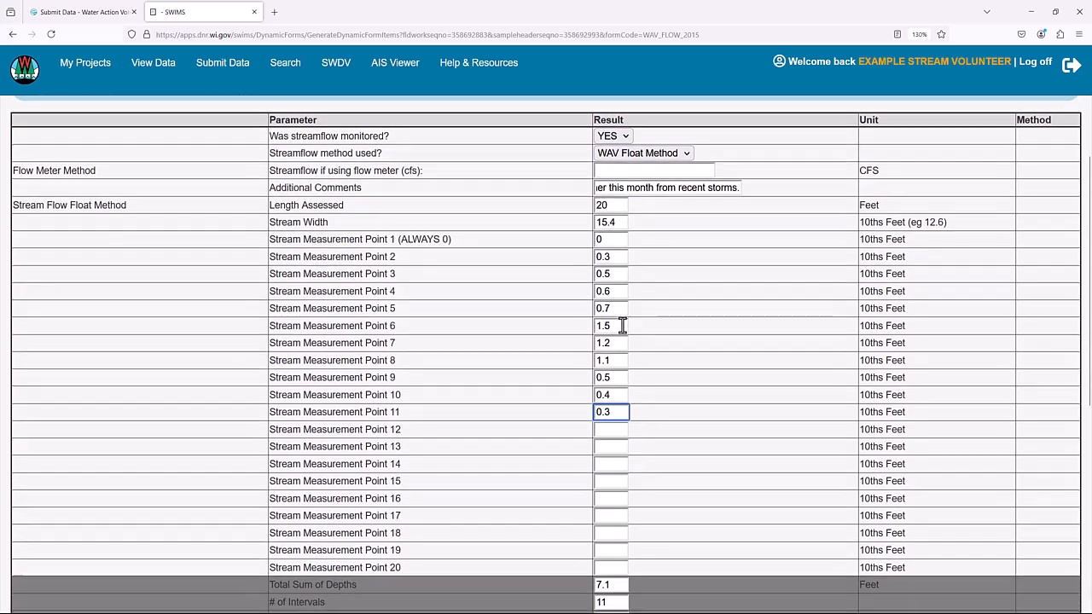
scroll(622, 324, "down", 6)
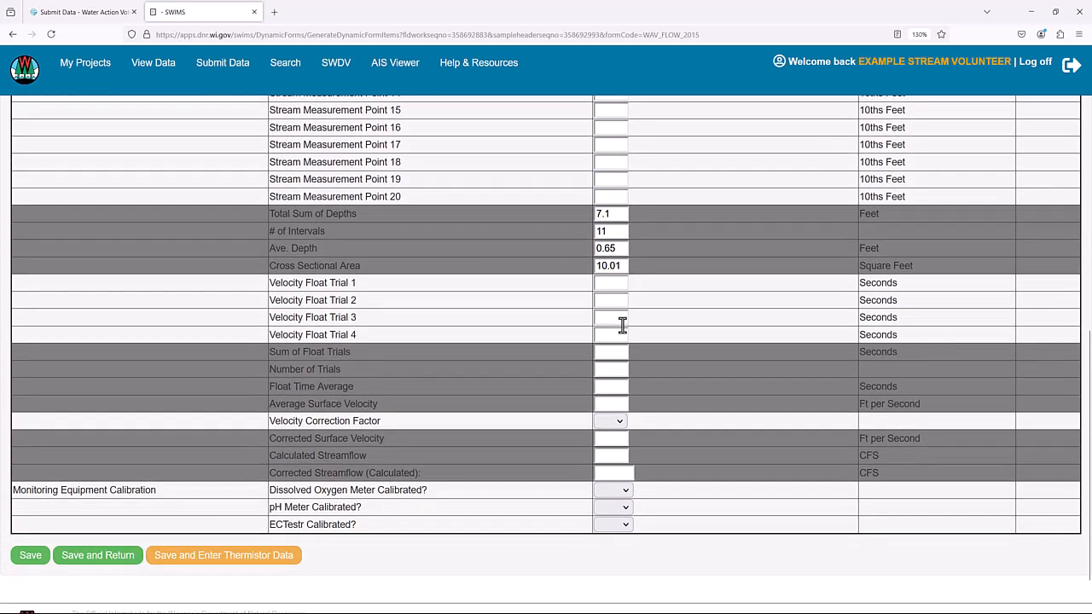
left_click(613, 285)
type("8.25")
key("Tab")
type("6.35")
key("Tab")
type("5.9")
key("Tab")
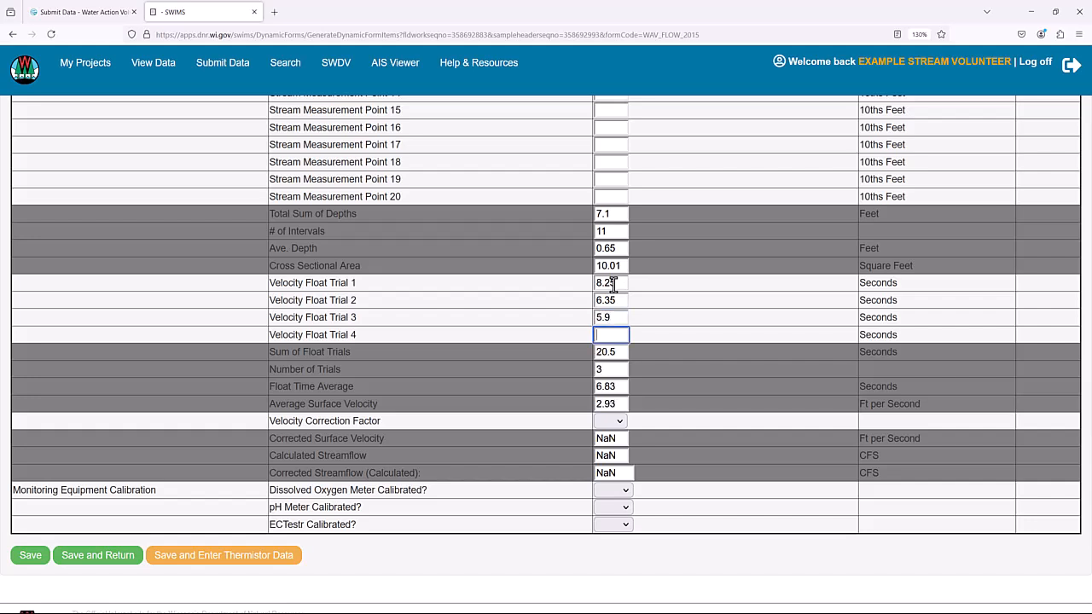
type("8.76")
Set the velocity correction factor to 0.8 and check the calculated corrected streamflow.
left_click(616, 421)
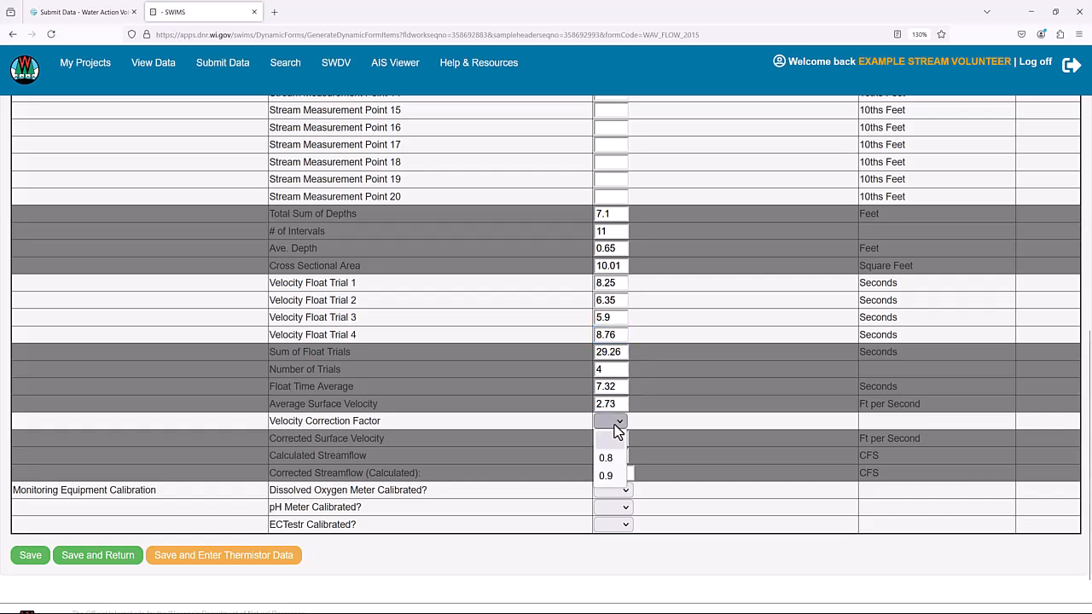
left_click(614, 460)
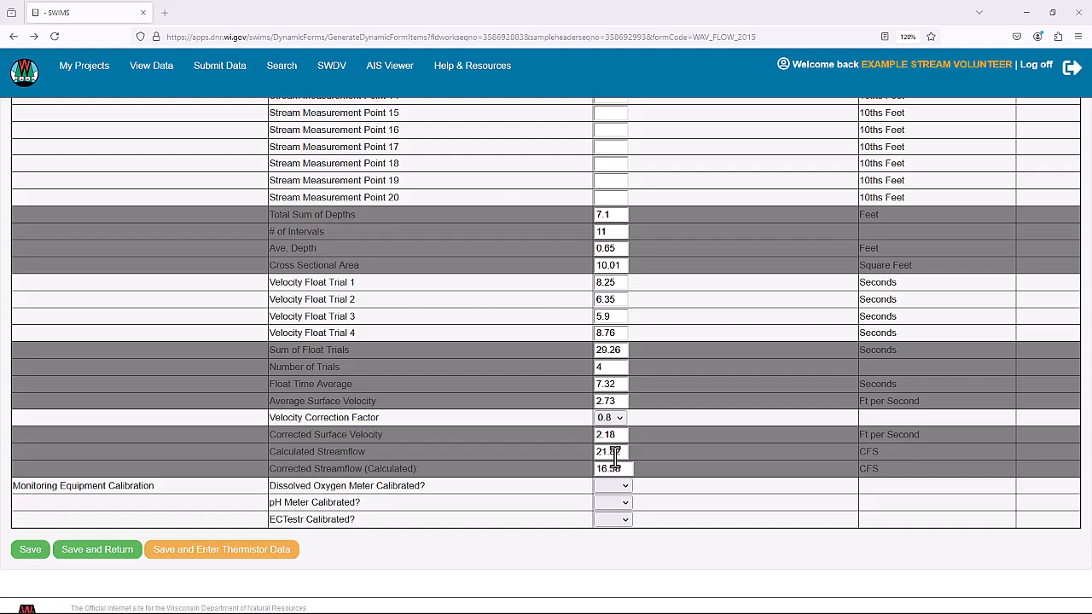
left_click_drag(622, 468, 585, 468)
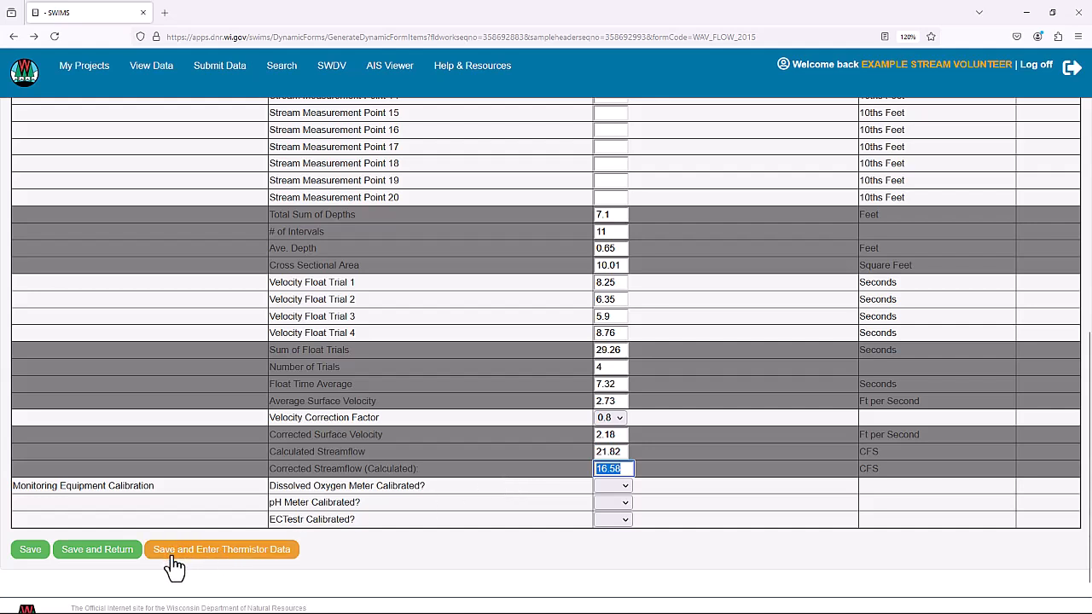
left_click(555, 517)
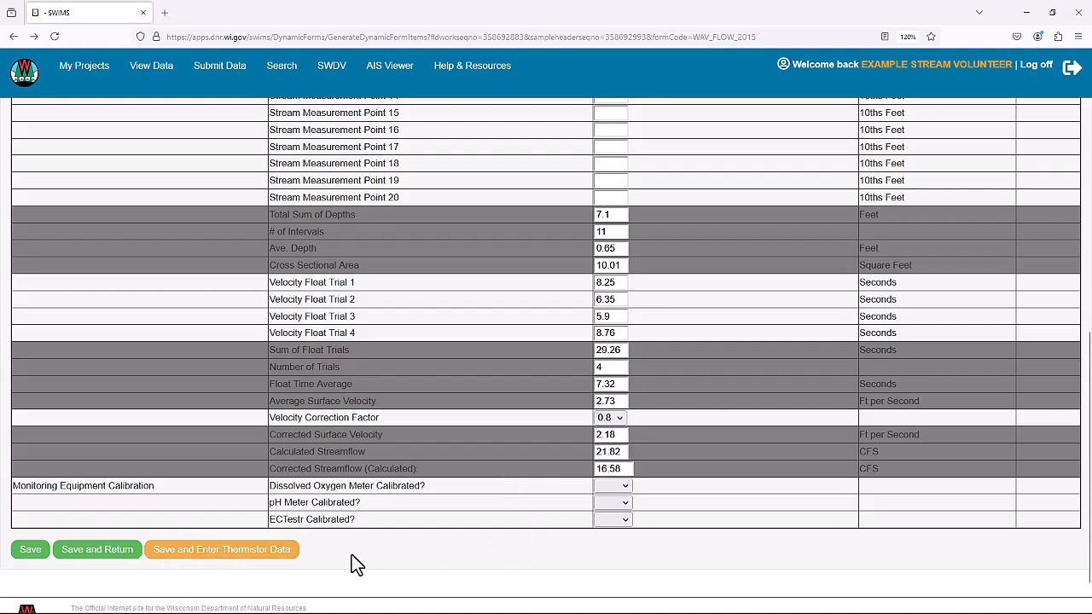
Save the flow data and continue past the thermistor form, left blank, to the biotic index form.
left_click(233, 556)
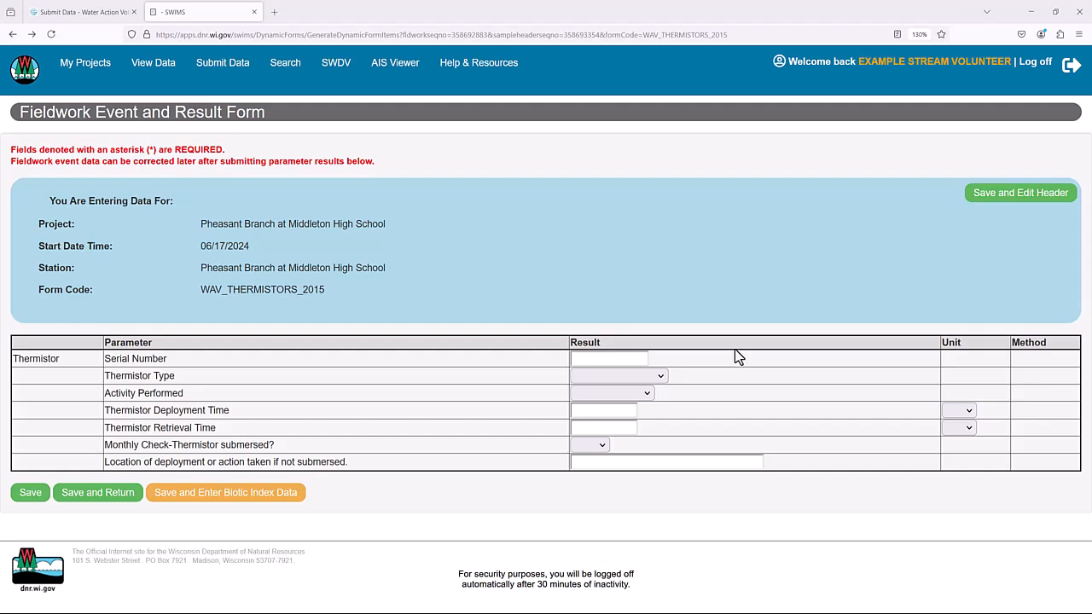
left_click(211, 499)
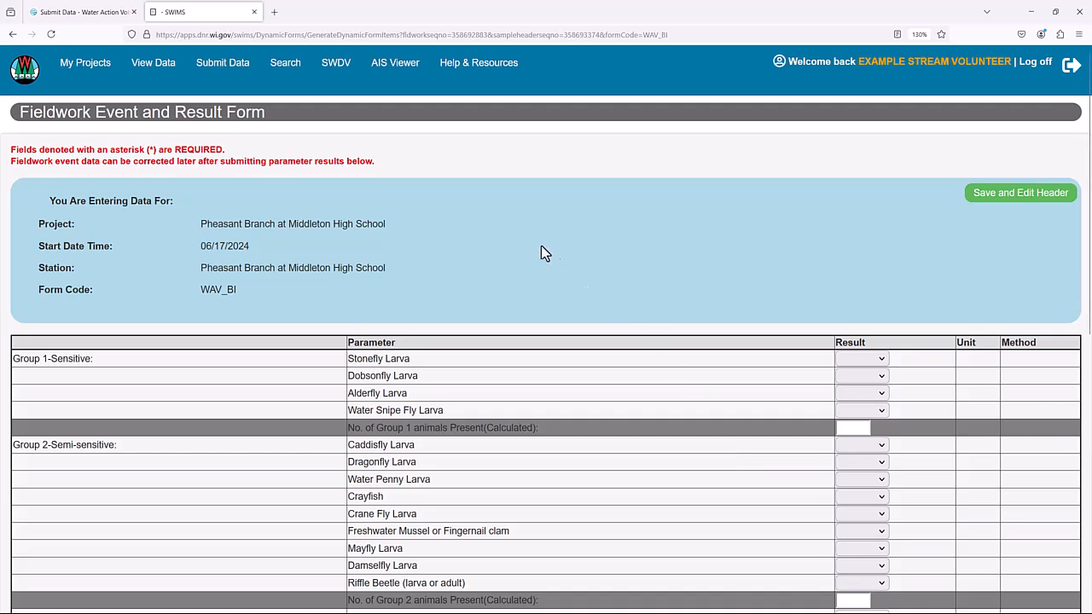
Go back to the thermistor form through the page history and continue again to the biotic index form.
right_click(15, 39)
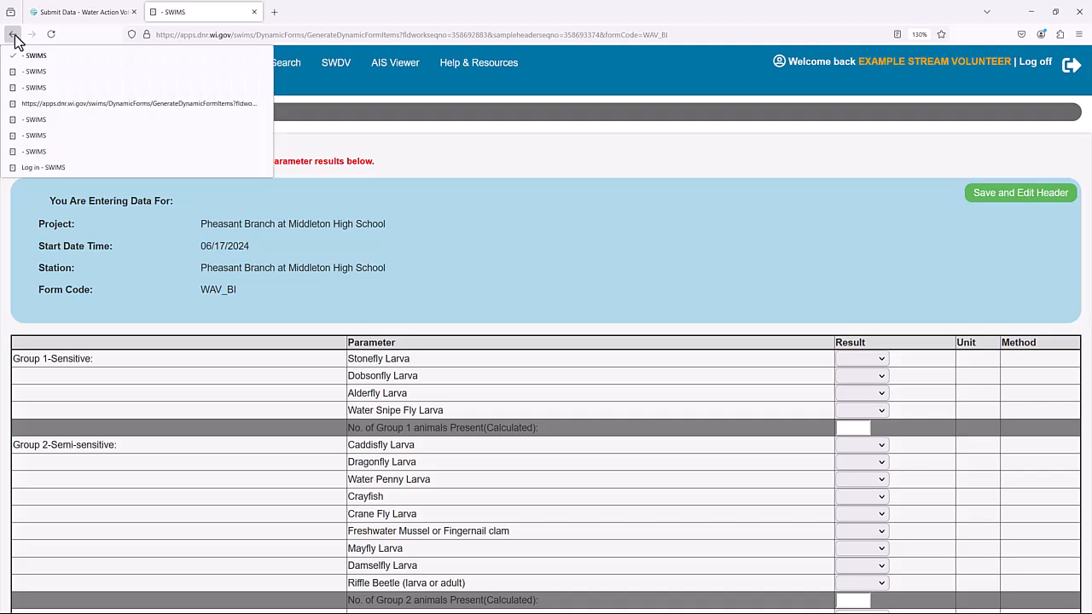
left_click(35, 71)
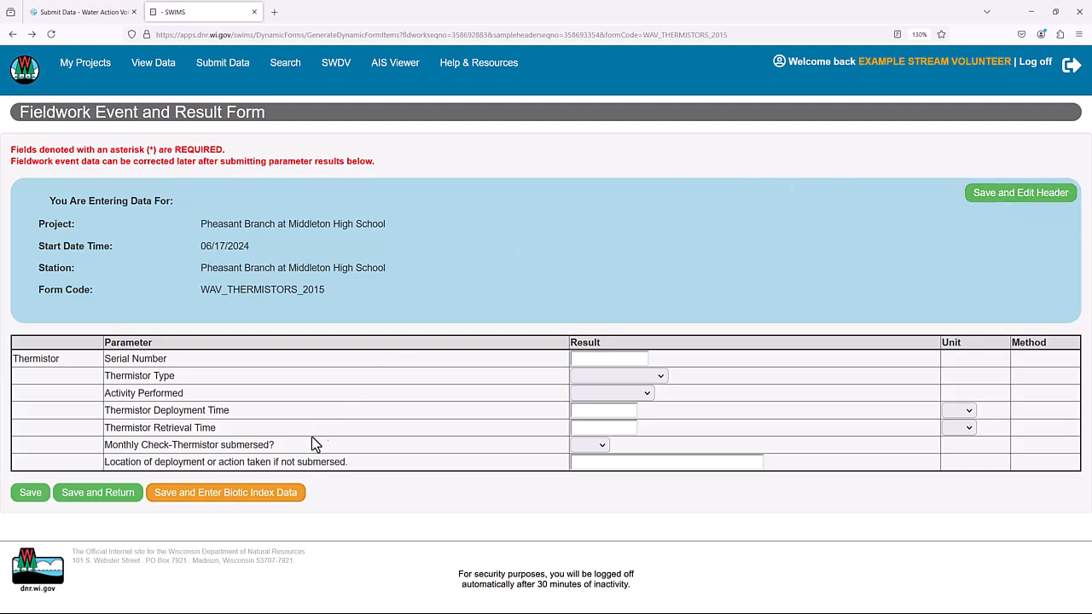
left_click(274, 495)
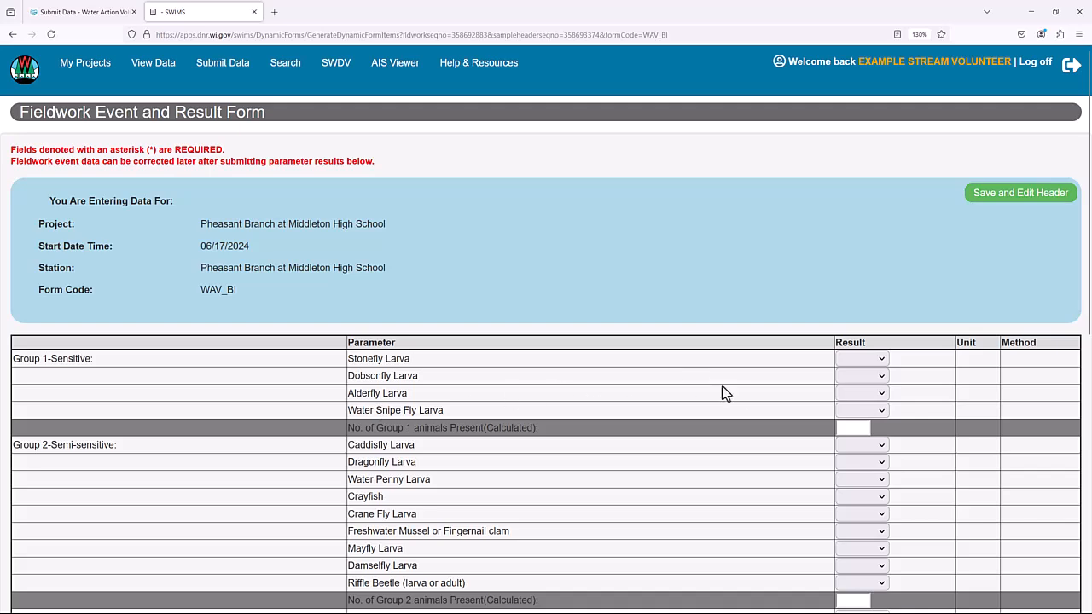
Mark Dobsonfly Larva as Present in the Group 1 sensitive animals.
scroll(739, 398, "down", 3)
left_click(878, 227)
left_click(857, 264)
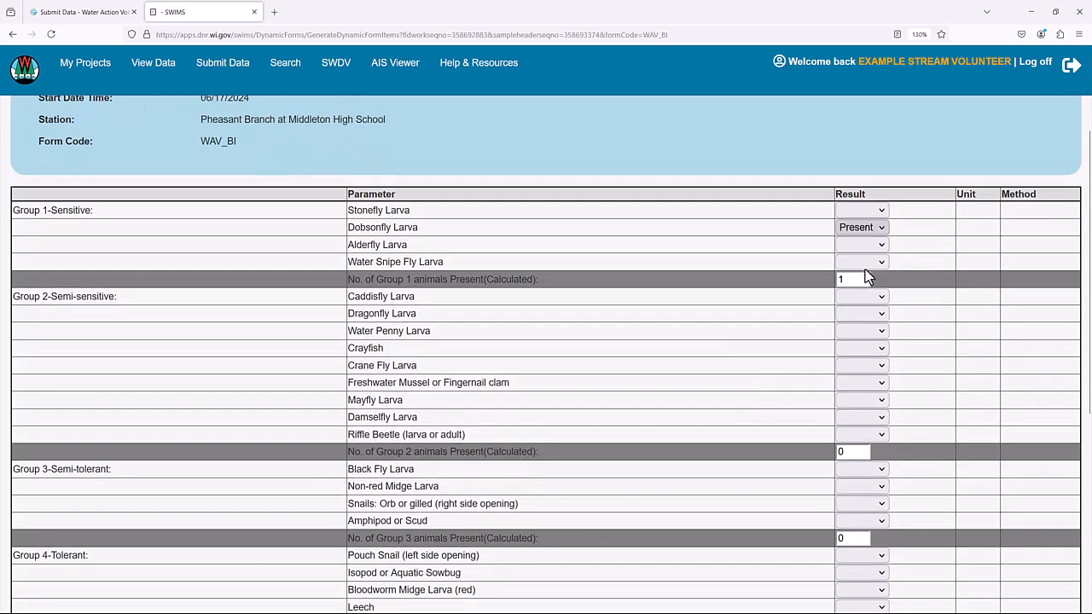
Mark Crayfish, Mayfly Larva, Damselfly Larva and Riffle Beetle as Present in the Group 2 semi-sensitive animals.
left_click(850, 353)
left_click(850, 388)
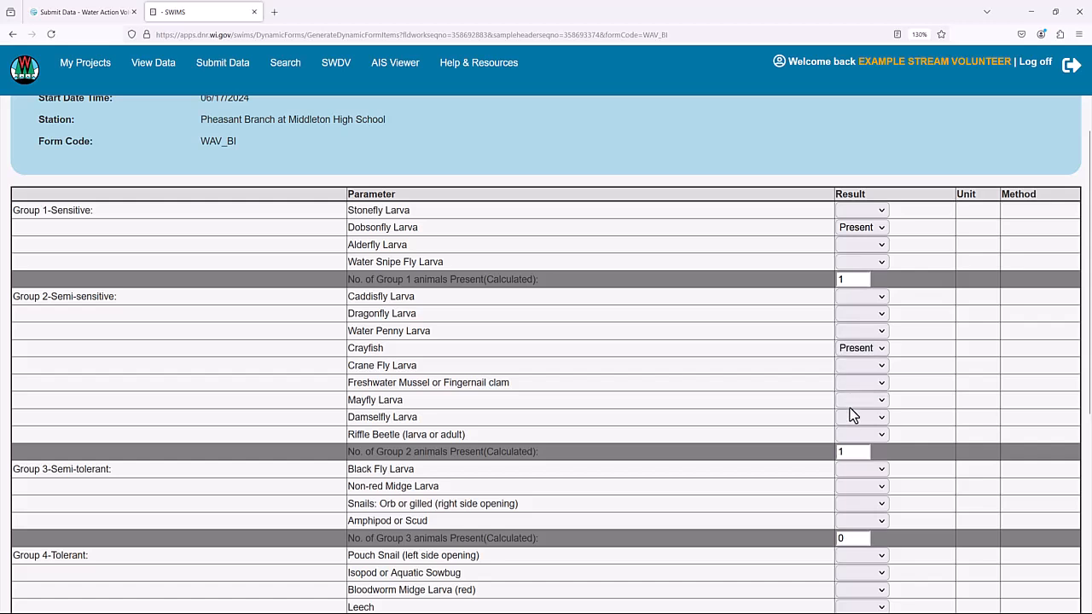
left_click(850, 400)
left_click(855, 437)
left_click(856, 420)
left_click(860, 452)
left_click(860, 434)
left_click(859, 464)
Mark Pouch Snail and Bloodworm Midge Larva (red) as Present in the Group 4 tolerant animals.
scroll(859, 469, "down", 1)
scroll(858, 469, "down", 1)
left_click(860, 409)
left_click(863, 439)
left_click(863, 442)
left_click(868, 472)
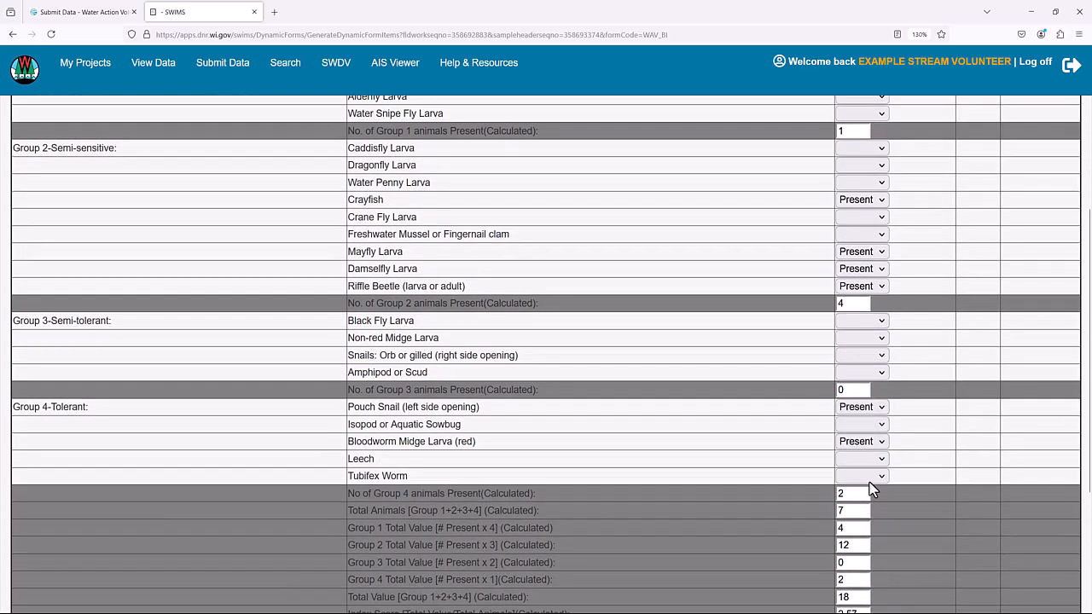
scroll(873, 463, "down", 1)
scroll(873, 463, "down", 2)
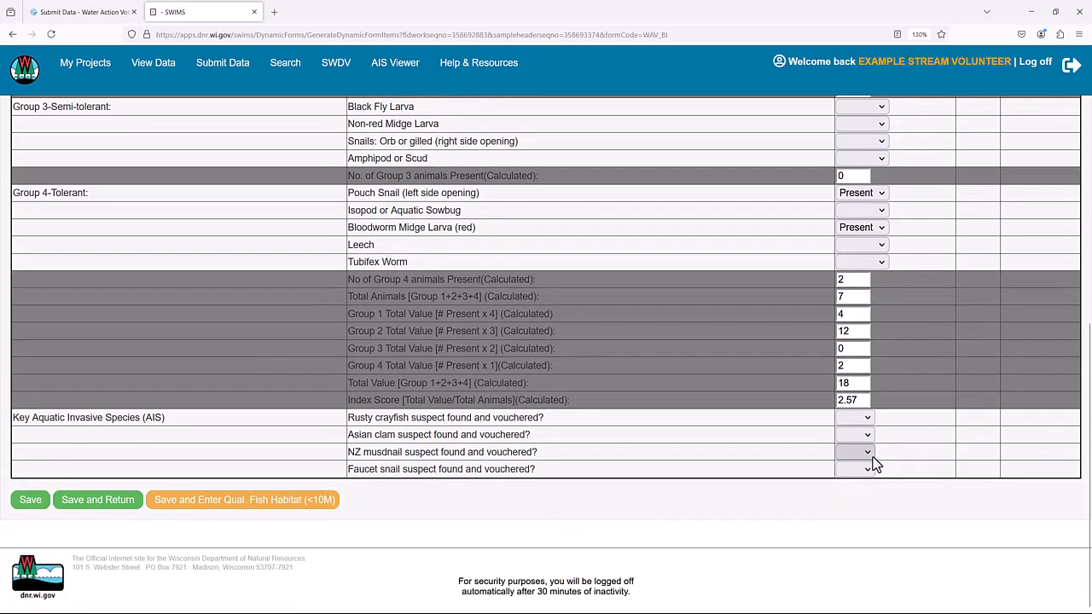
Answer NO for rusty crayfish, Asian clam, NZ mudsnail and faucet snail, then save and continue to the Qual. Fish Habitat (<10M) form.
left_click(856, 422)
left_click(850, 453)
left_click(857, 435)
left_click(858, 452)
left_click(855, 490)
left_click(864, 471)
left_click(852, 506)
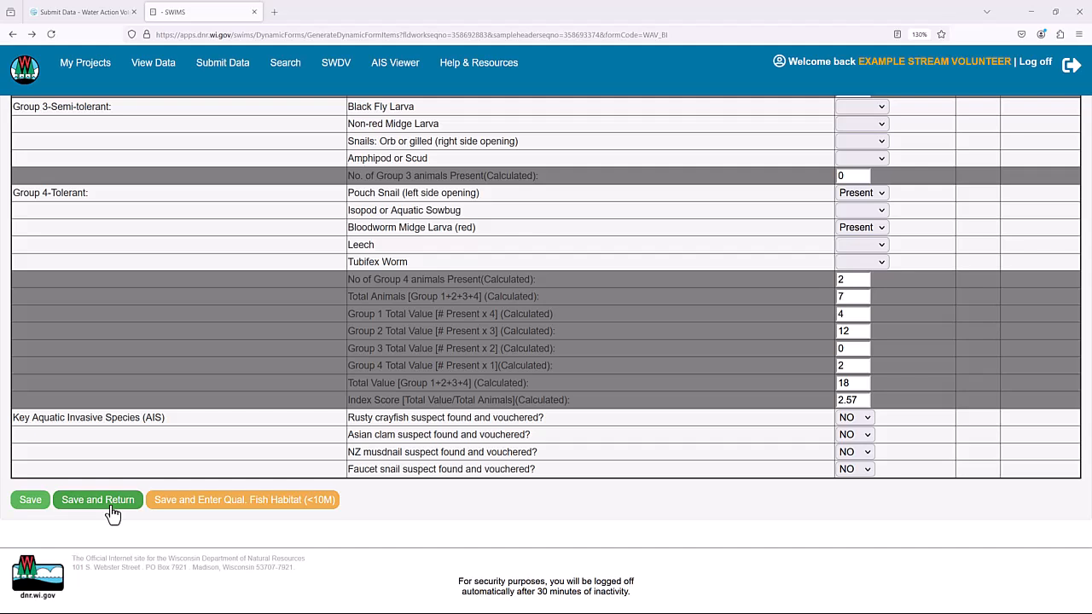
left_click(253, 505)
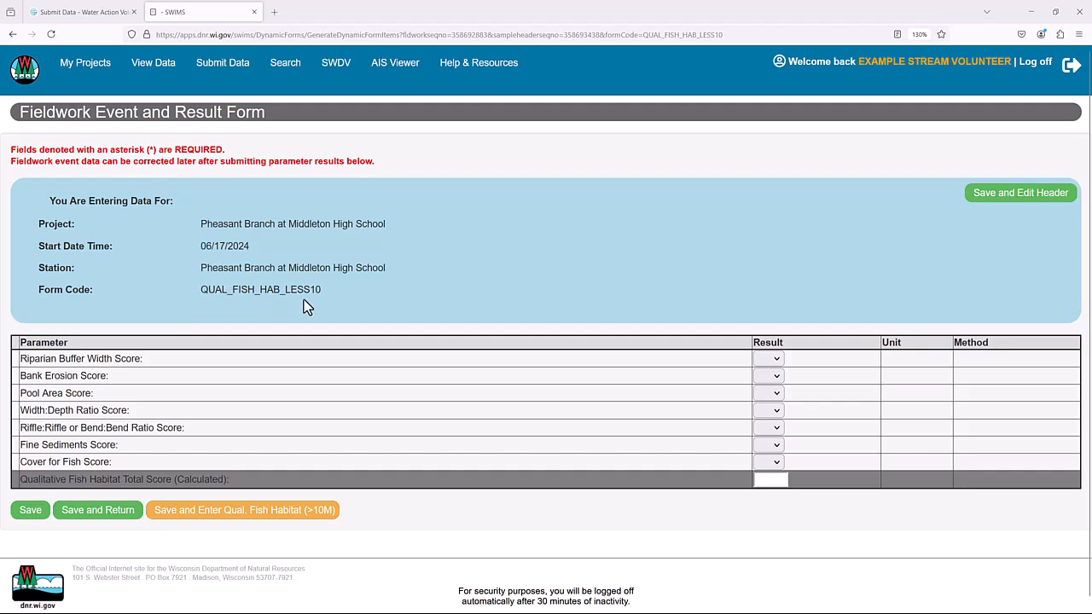
Set the Riparian Buffer Width score to 10, Bank Erosion to 15, Pool Area to 10 and Width:Depth Ratio to 15.
left_click_drag(323, 292, 283, 292)
left_click(407, 300)
left_click(771, 358)
left_click(767, 416)
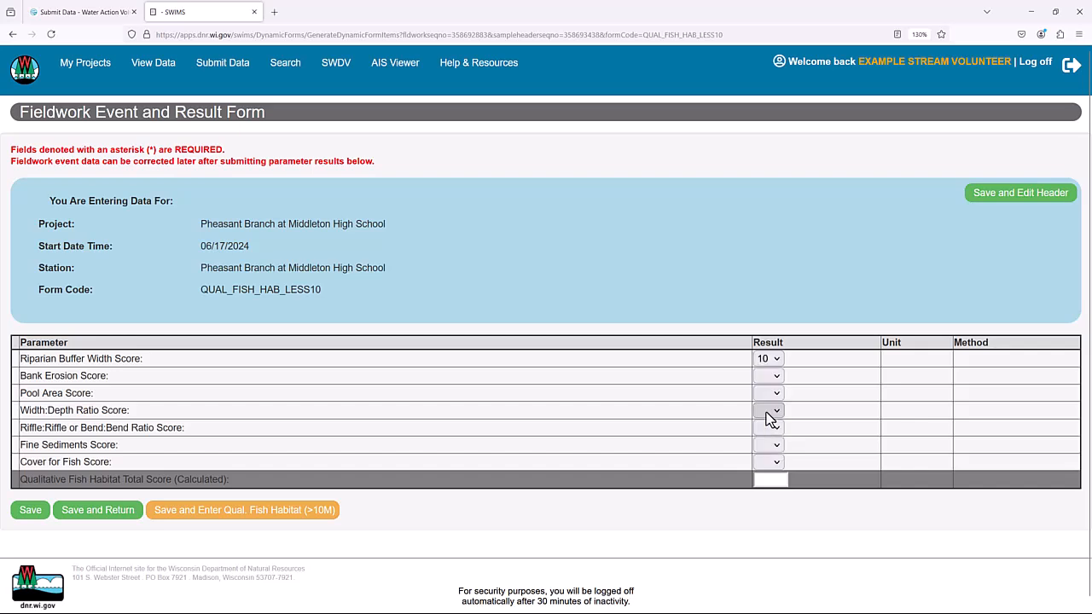
left_click(771, 375)
left_click(771, 448)
left_click(770, 393)
left_click(775, 451)
left_click(771, 410)
left_click(768, 482)
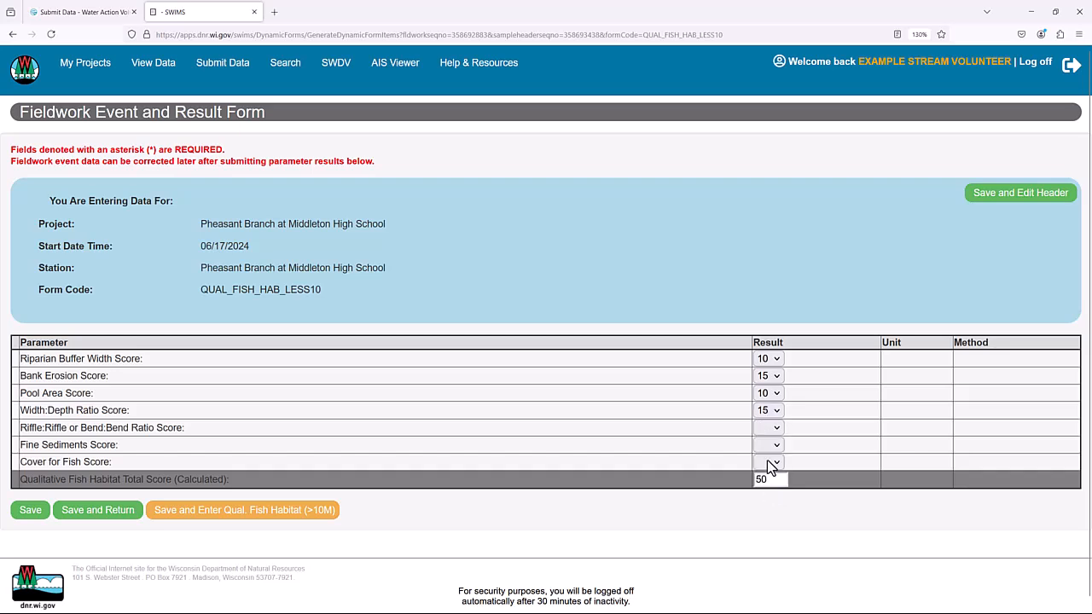
Set the Riffle:Riffle or Bend:Bend Ratio score to 5, Fine Sediments to 0 and Cover for Fish to 15, and save and return.
left_click(771, 427)
left_click(762, 517)
left_click(771, 445)
left_click(767, 483)
left_click(771, 462)
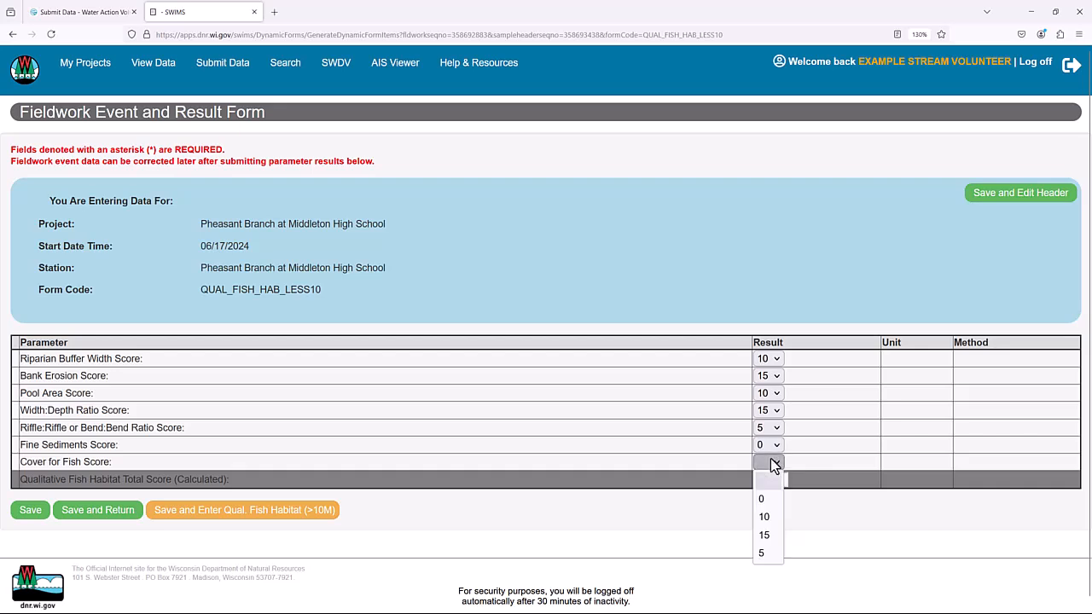
left_click(773, 534)
left_click(92, 510)
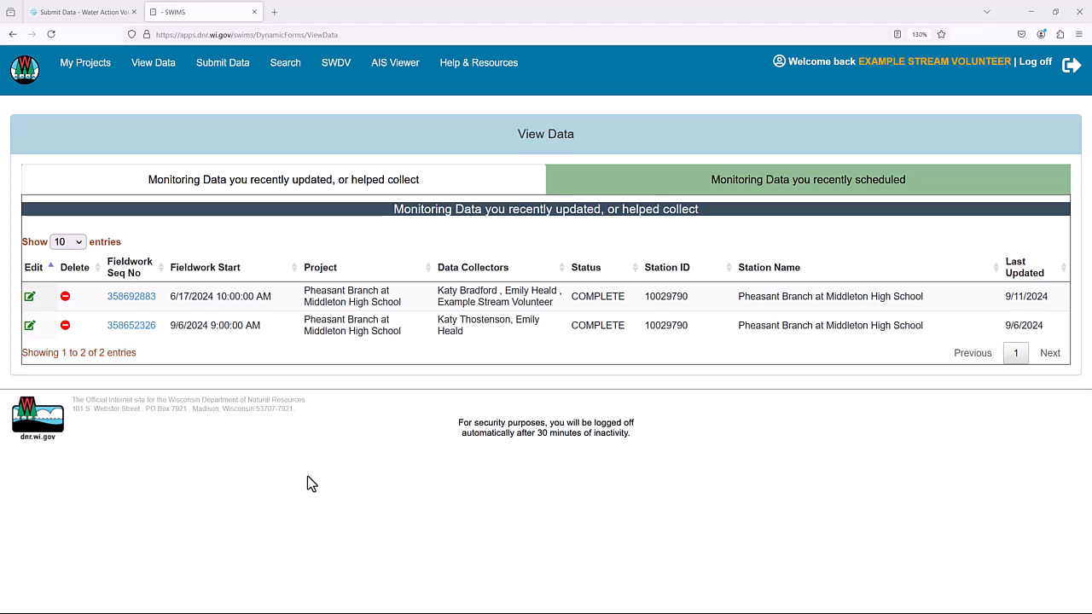
Go to the home page, return to the View Data list and open the 6/17/2024 Pheasant Branch fieldwork event for editing.
left_click(26, 73)
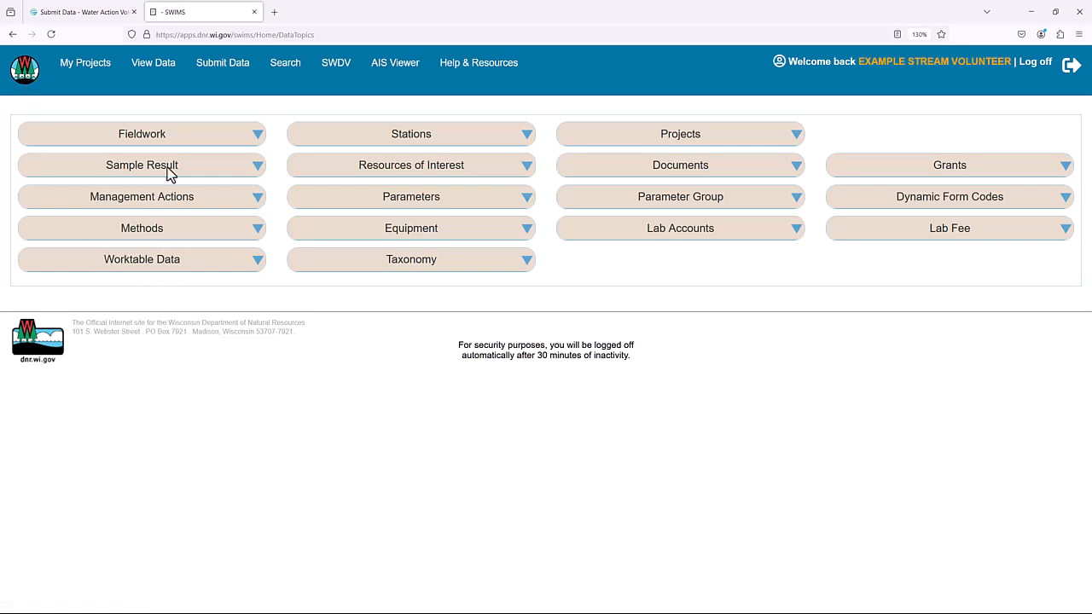
left_click(156, 73)
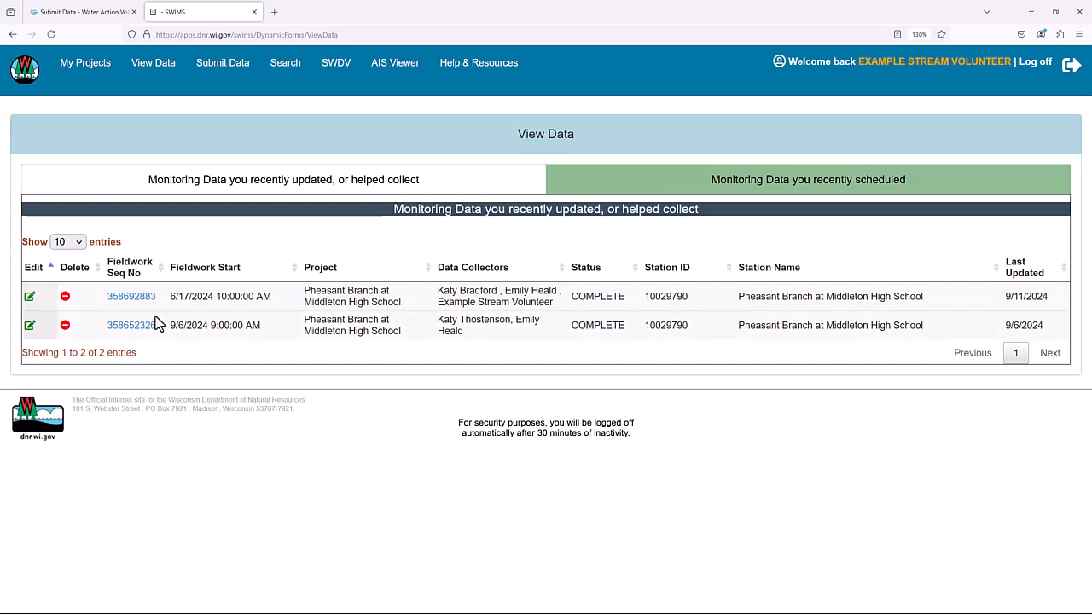
left_click(29, 298)
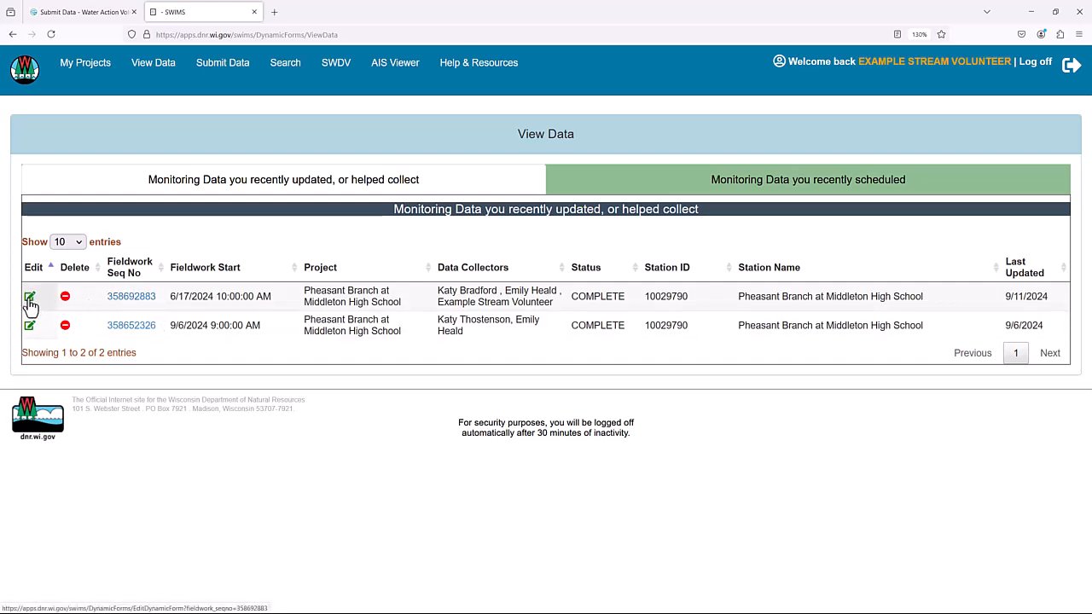